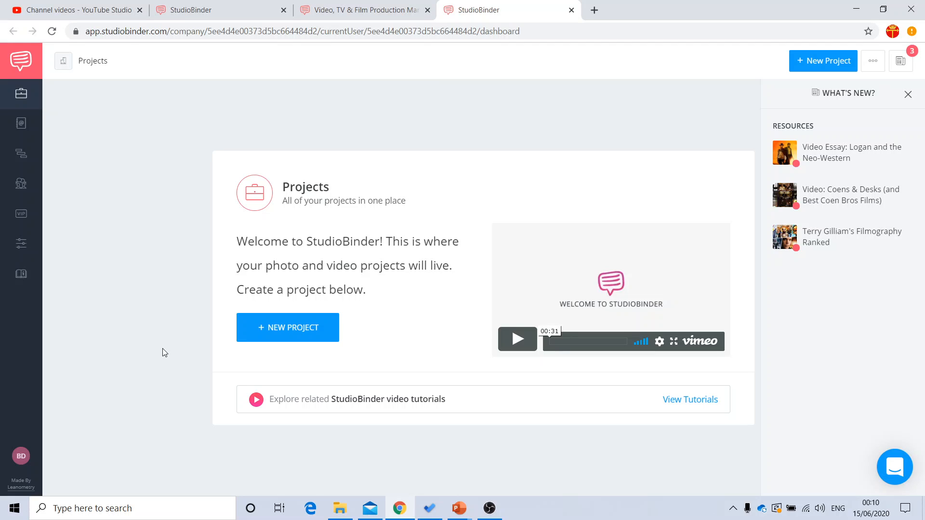
Step: Create a new project named "Dragon Film" with all project features kept selected
{"action": "left_click", "coordinate": [268, 337]}
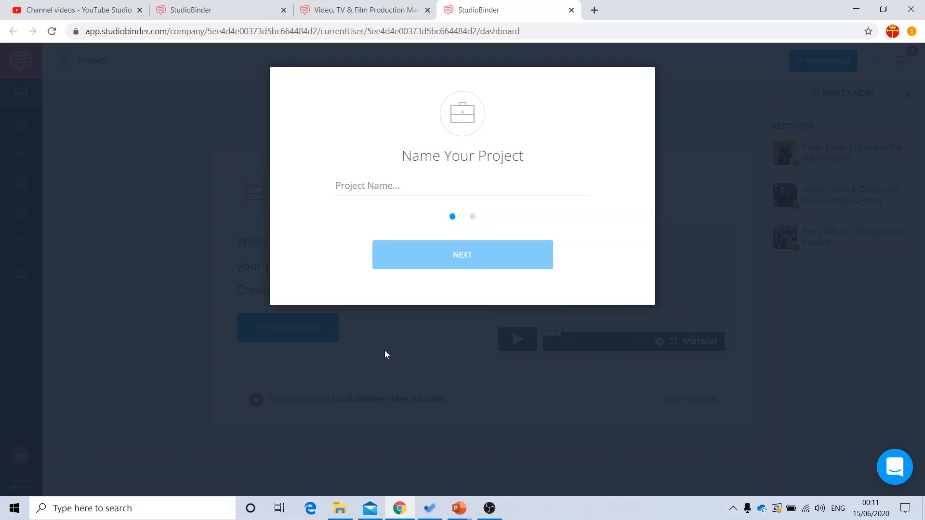
{"action": "type", "text": "D"}
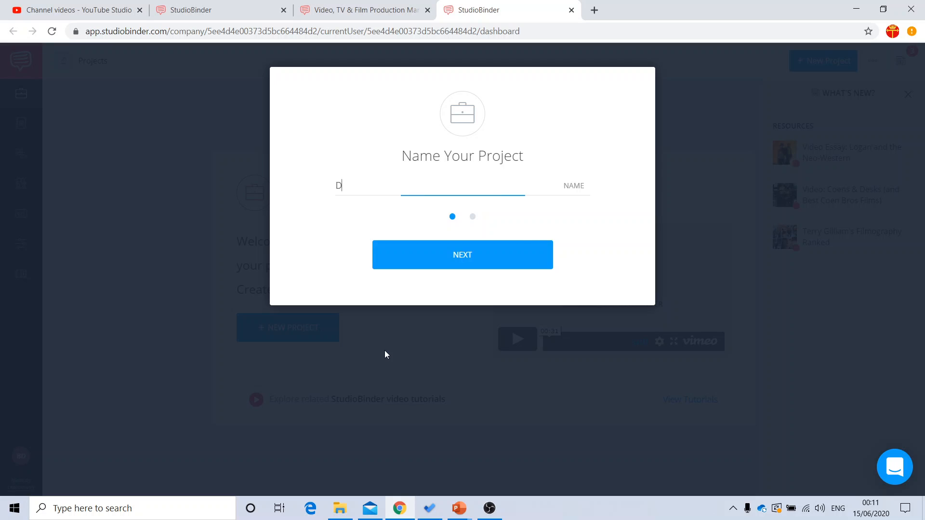
{"action": "type", "text": "an"}
{"action": "key", "text": "BackSpace"}
{"action": "key", "text": "BackSpace"}
{"action": "type", "text": "ragon f"}
{"action": "key", "text": "BackSpace"}
{"action": "type", "text": "Film"}
{"action": "left_click", "coordinate": [429, 262]}
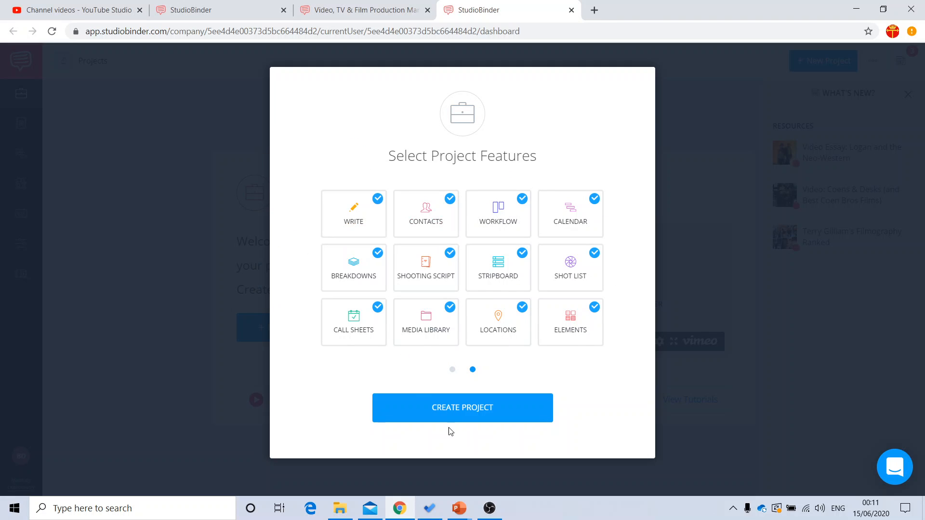
{"action": "left_click", "coordinate": [435, 413]}
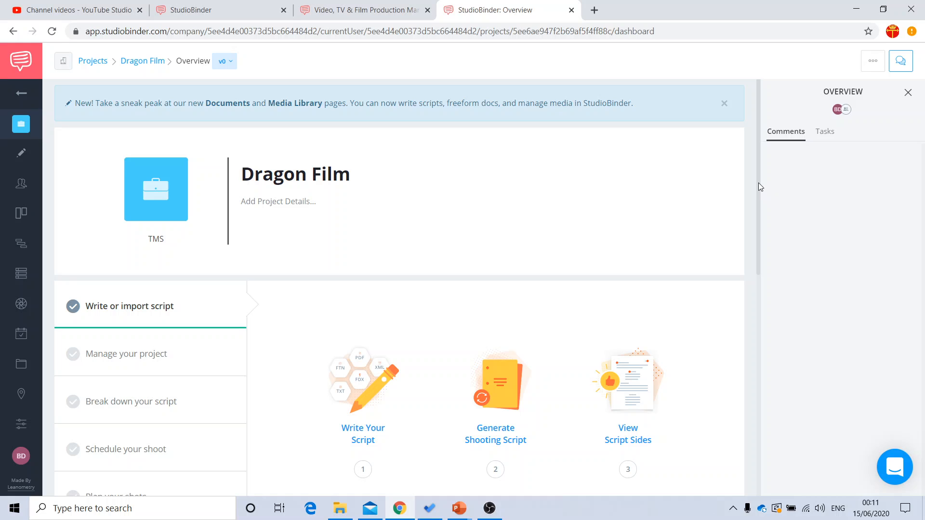
Step: Create a new screenplay document named "Dragon Screenplay" in the Dragon Film project
{"action": "left_click_drag", "start_coordinate": [758, 183], "coordinate": [755, 224]}
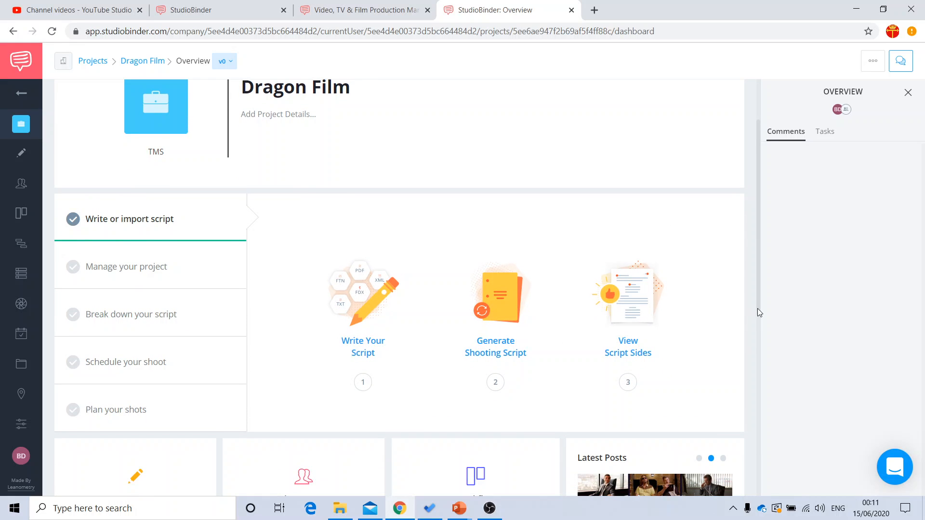
{"action": "left_click_drag", "start_coordinate": [757, 308], "coordinate": [734, 505]}
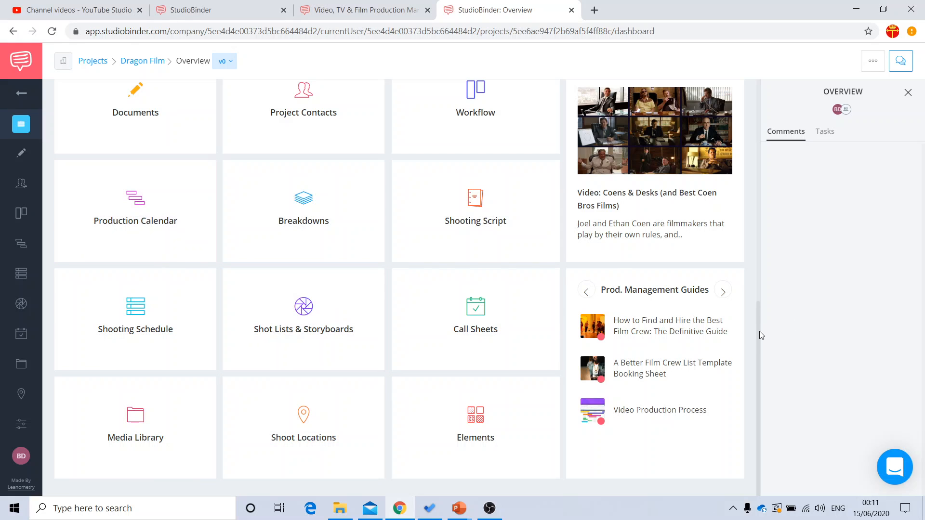
{"action": "left_click_drag", "start_coordinate": [757, 331], "coordinate": [742, 144]}
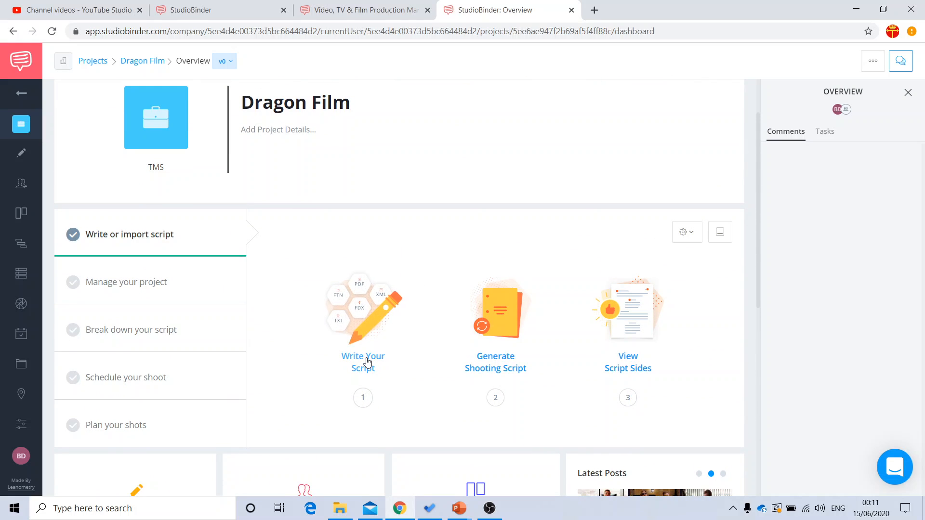
{"action": "left_click", "coordinate": [368, 362]}
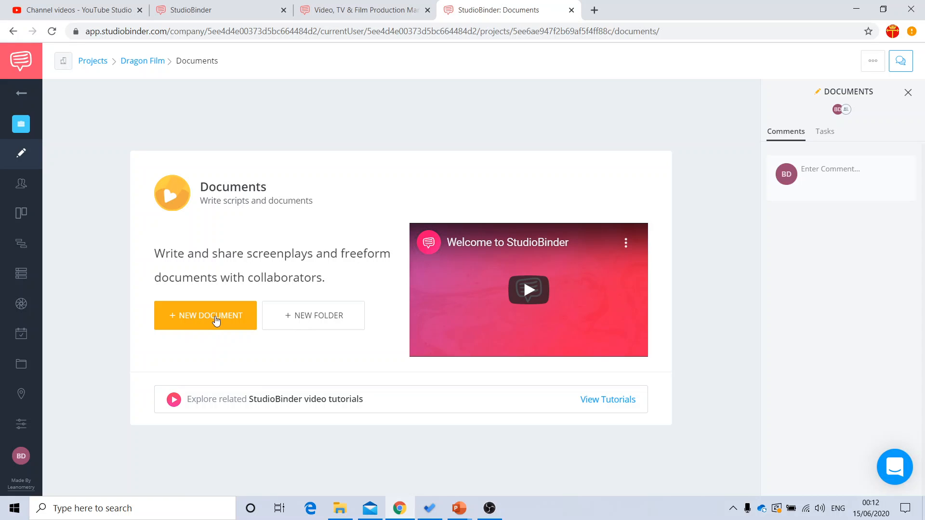
{"action": "left_click", "coordinate": [194, 322]}
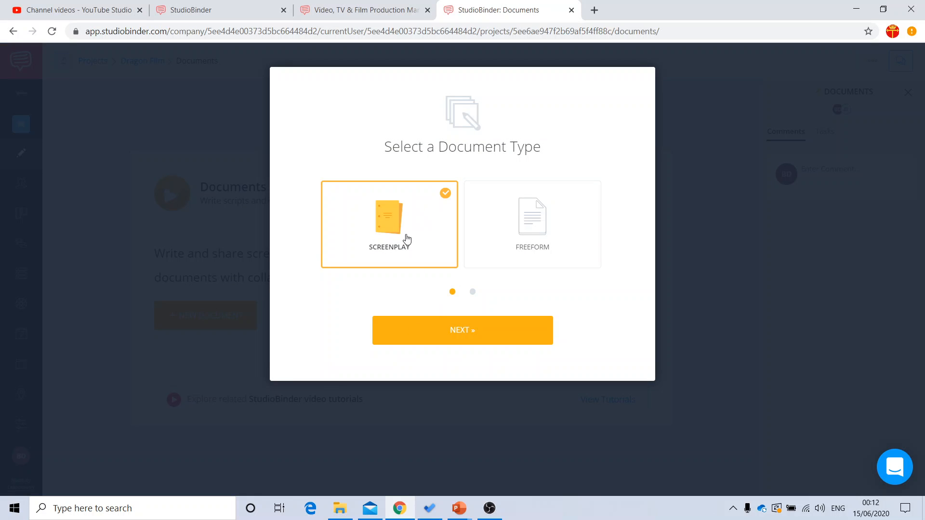
{"action": "left_click", "coordinate": [455, 334]}
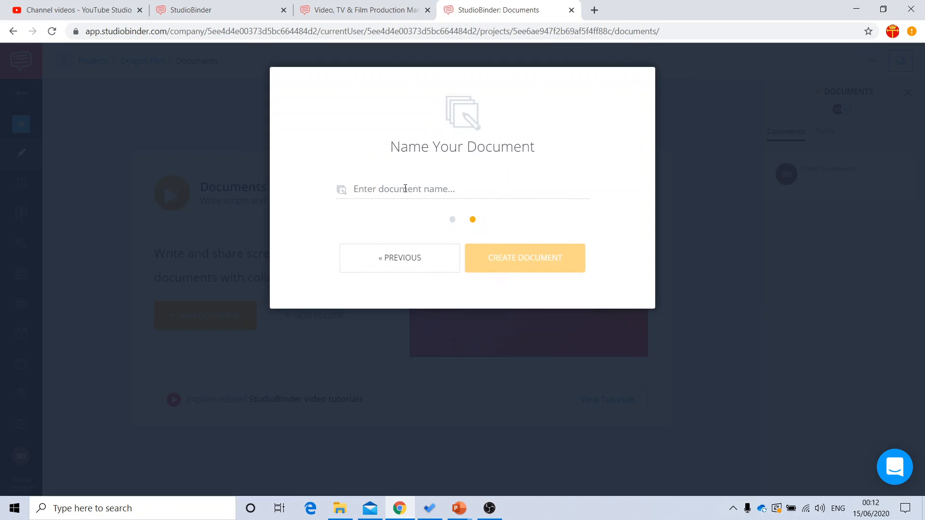
{"action": "left_click", "coordinate": [409, 189]}
{"action": "type", "text": "Dragon Screen"}
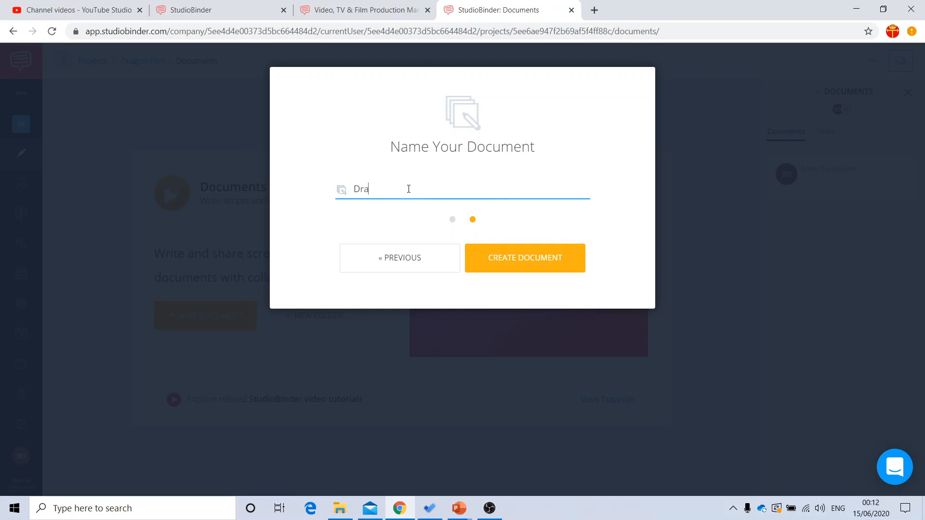
{"action": "type", "text": "play"}
{"action": "left_click", "coordinate": [504, 253]}
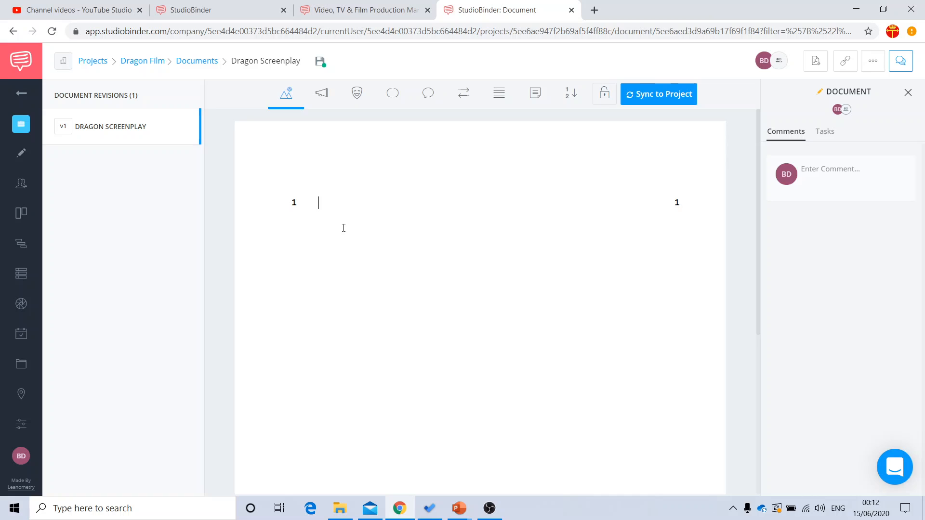
Step: Write the first scene heading as "EXT. THE SLEEPY VILLAGE - DAWN"
{"action": "type", "text": "EX"}
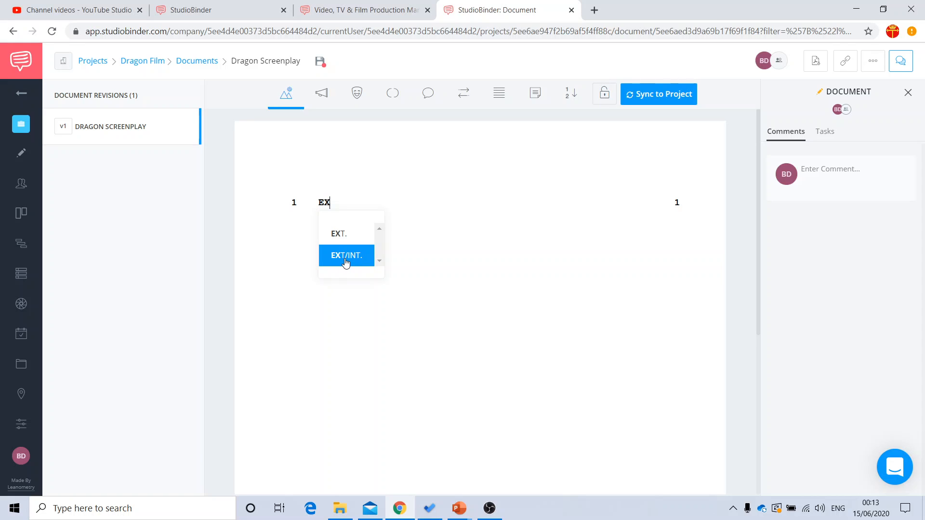
{"action": "left_click", "coordinate": [341, 232]}
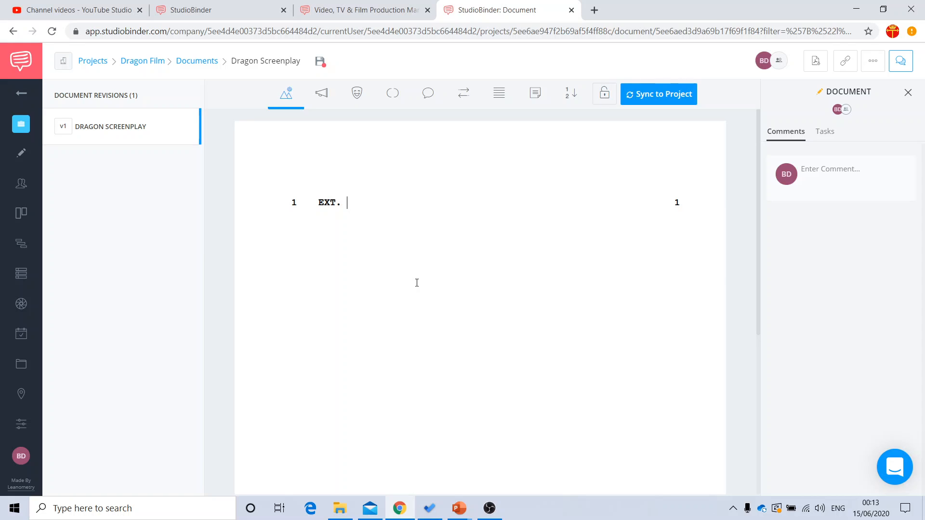
{"action": "type", "text": "THE SLEEPY VILLAGE"}
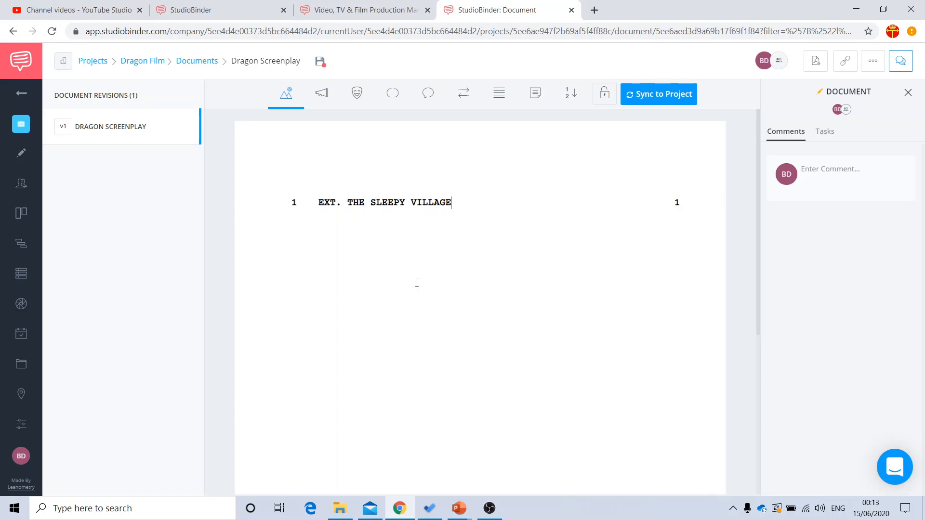
{"action": "key", "text": "Tab"}
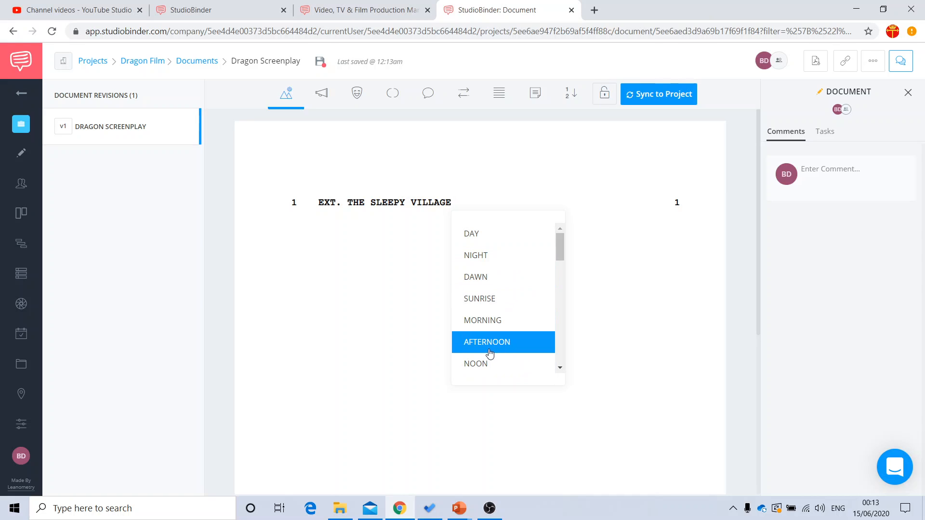
{"action": "left_click", "coordinate": [481, 285]}
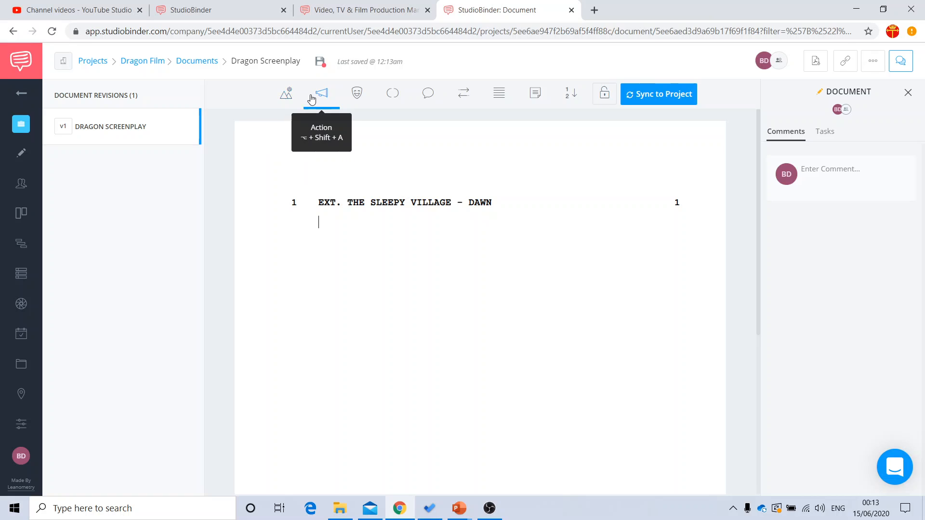
Step: Add the action text "The postman comes cycling down a typical English country lane. He stops outside a house with a prominent bright blue door."
{"action": "left_click", "coordinate": [328, 104]}
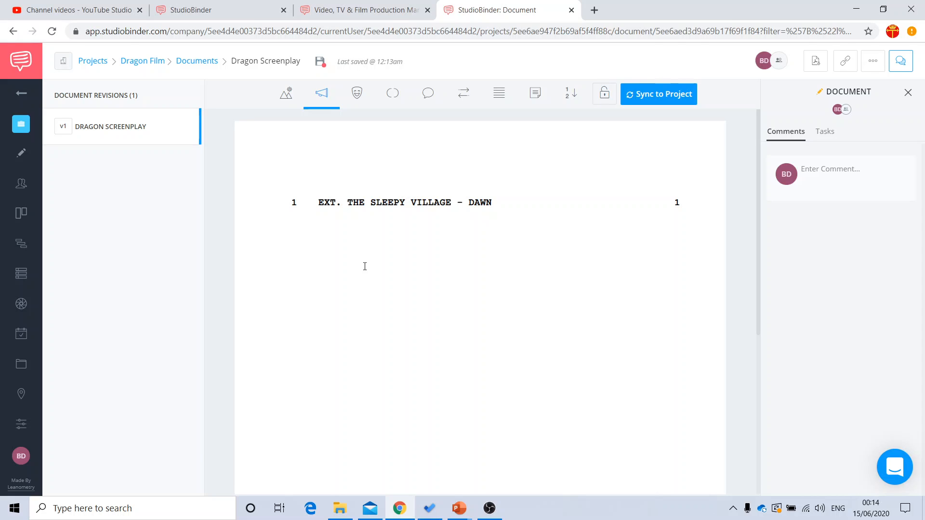
{"action": "type", "text": "The postman comes cycling "}
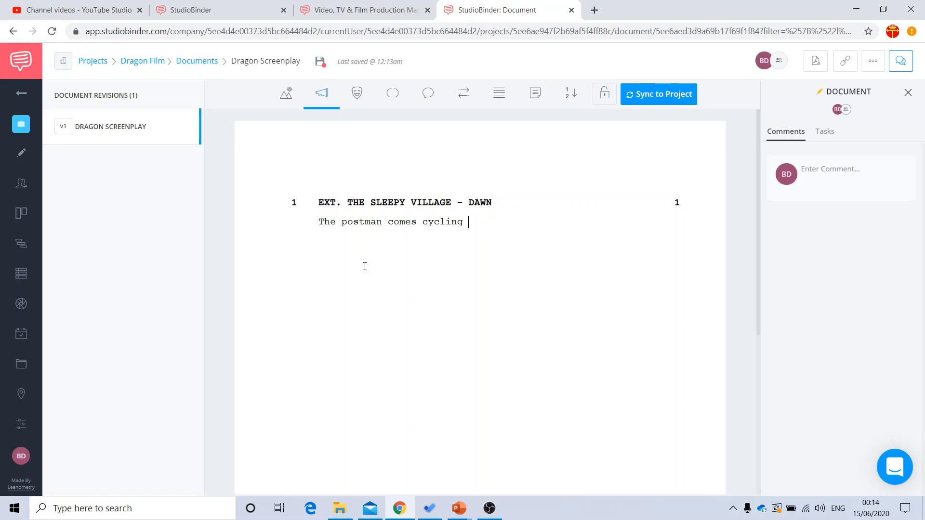
{"action": "type", "text": "down a"}
{"action": "type", "text": "typical Englis"}
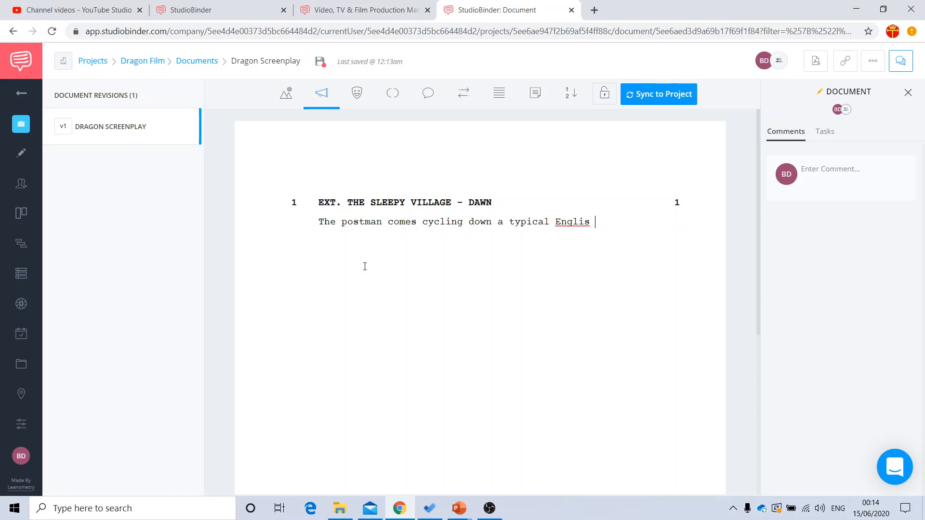
{"action": "key", "text": "BackSpace"}
{"action": "type", "text": "h country lane"}
{"action": "key", "text": "BackSpace"}
{"action": "type", "text": ". He stops outside a hour"}
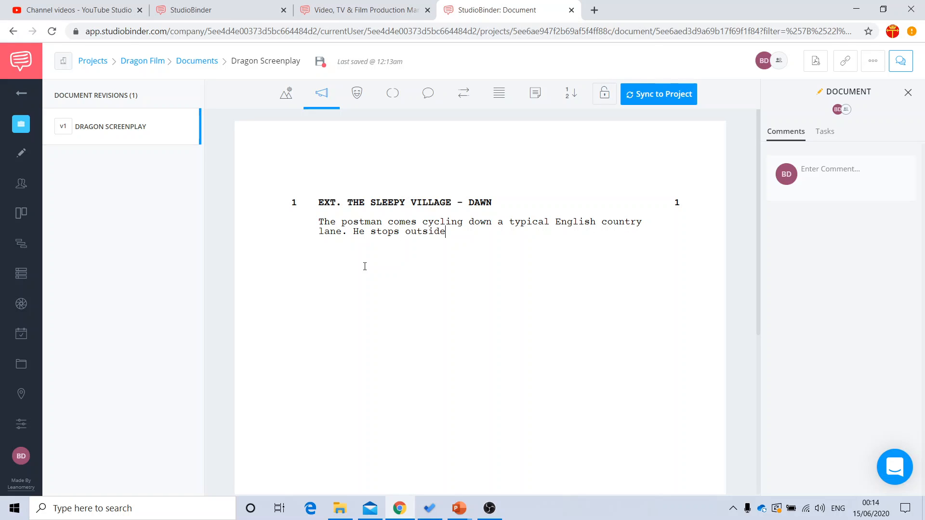
{"action": "key", "text": "BackSpace"}
{"action": "key", "text": "BackSpace"}
{"action": "type", "text": "se with a prominent bright blue"}
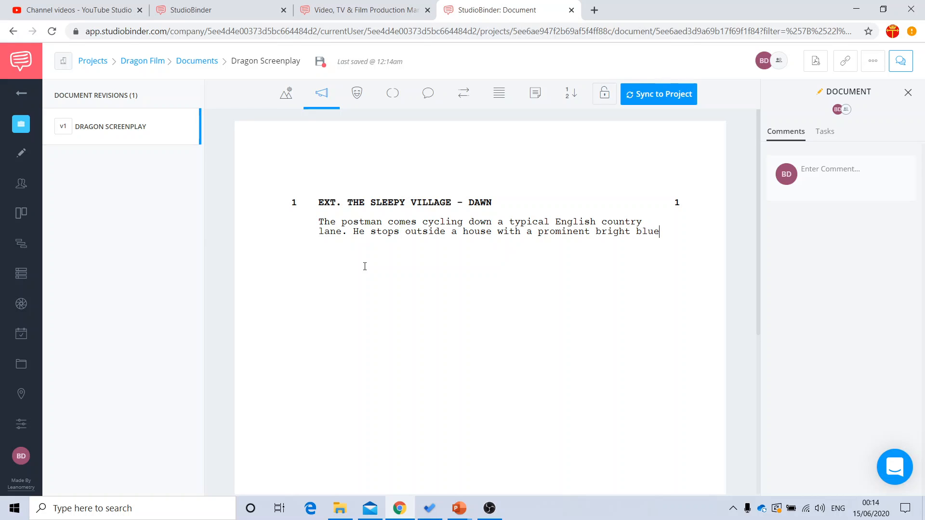
{"action": "type", "text": " door."}
Step: Add the character POSTMAN below the action with the dialogue "Parcel! I've got a parcel for you Mrs Smith!"
{"action": "key", "text": "Return"}
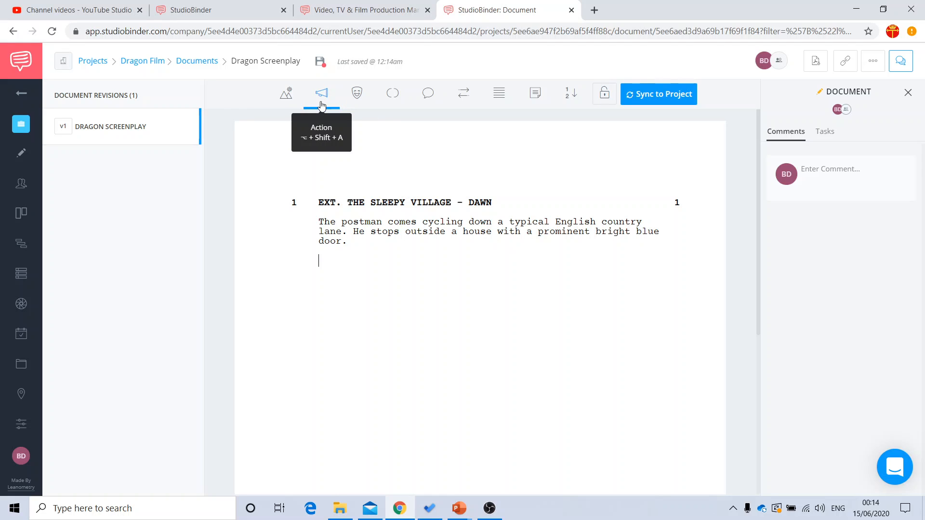
{"action": "left_click", "coordinate": [359, 101]}
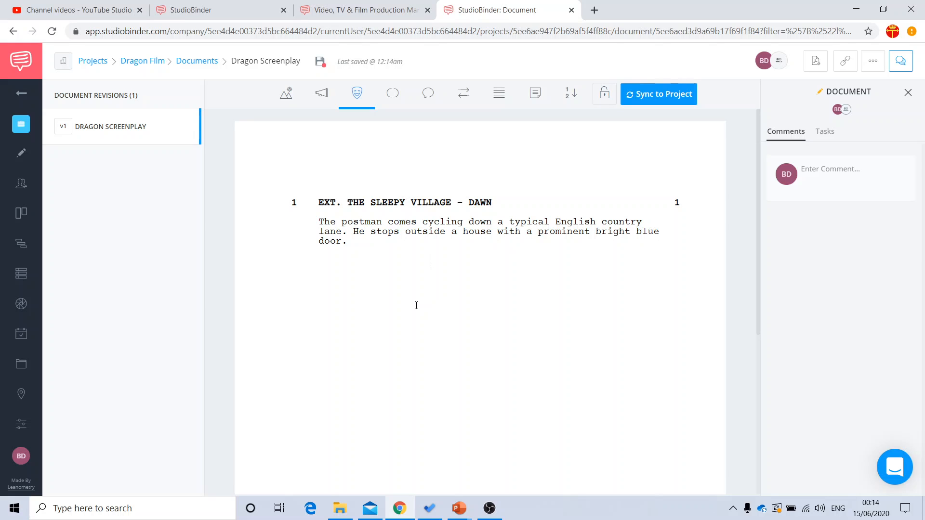
{"action": "type", "text": "POSTMAN"}
{"action": "key", "text": "Return"}
{"action": "type", "text": "Parce"}
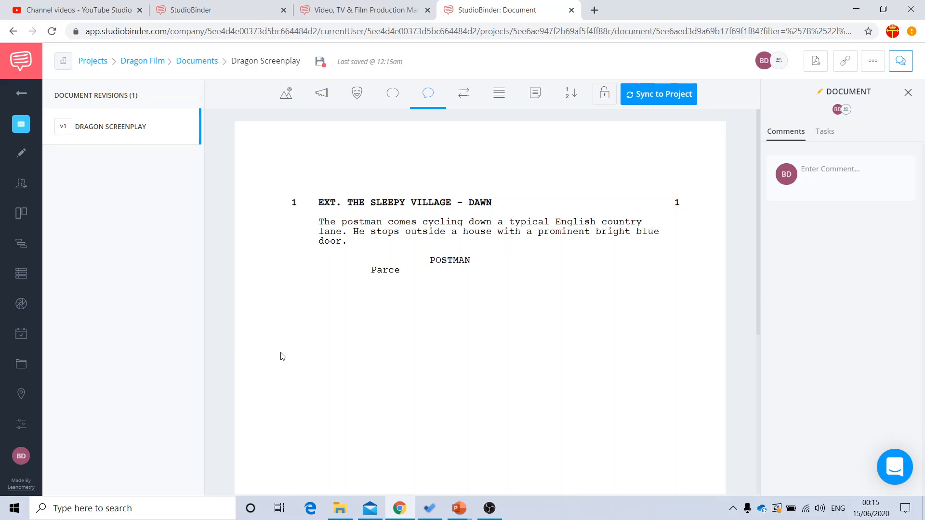
{"action": "type", "text": "l! I've got a parcel for you Mrs Smith!"}
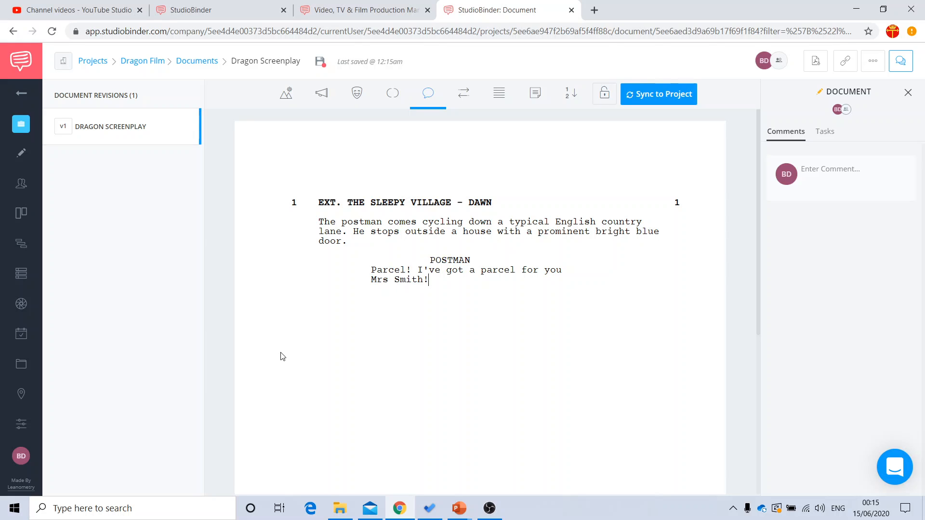
Step: Add the action line "A few moments later, MRS SMITH opens the blue door and looks horrified at the postman."
{"action": "key", "text": "Return"}
{"action": "type", "text": "A few moment"}
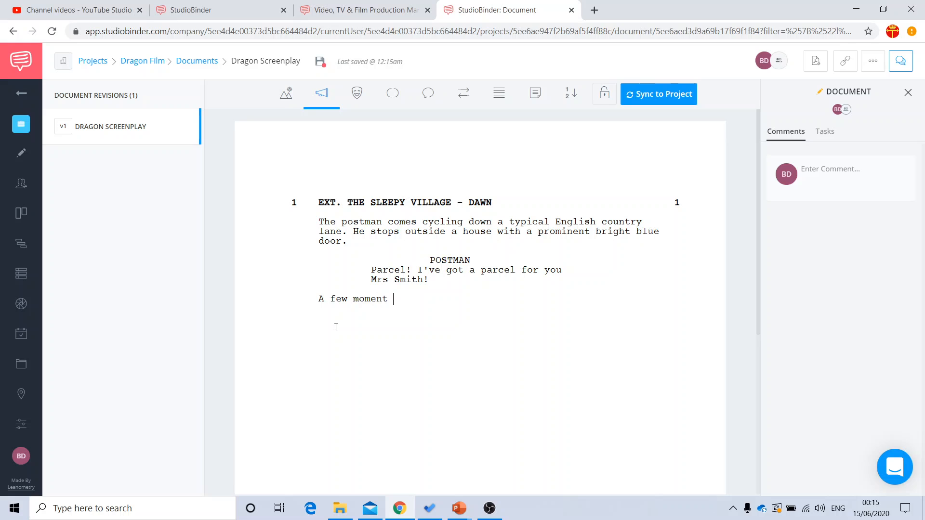
{"action": "type", "text": "s later, Mr"}
{"action": "key", "text": "BackSpace"}
{"action": "type", "text": "RS SMITH"}
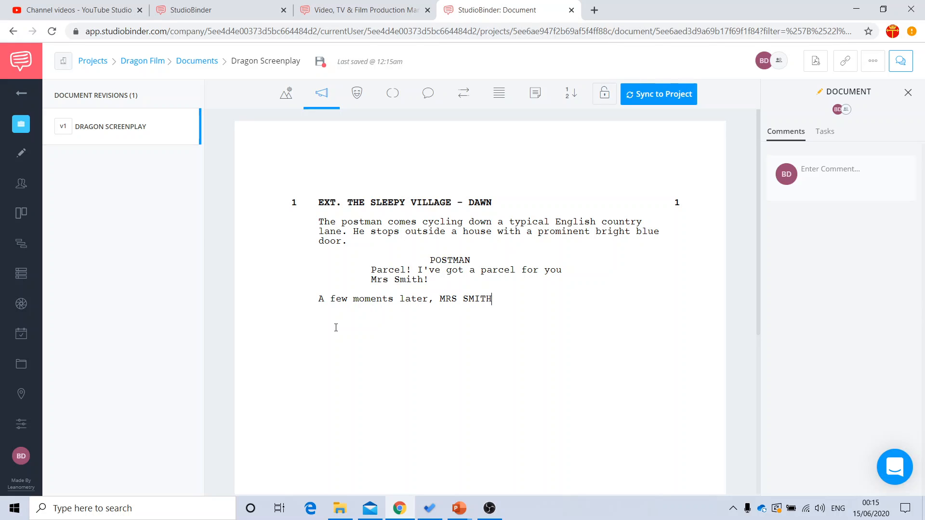
{"action": "type", "text": " opens the blue door and looks horri"}
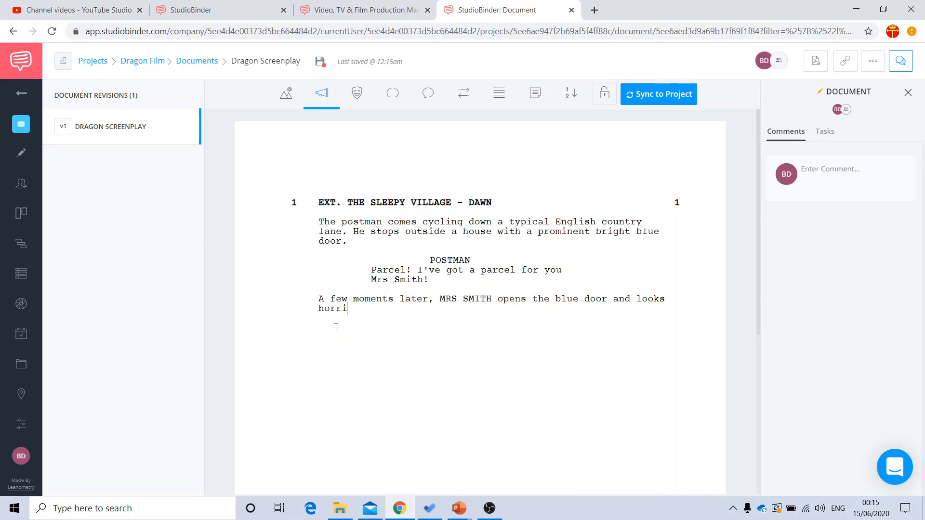
{"action": "type", "text": "fied at the postman."}
Step: Add a second POSTMAN speech below the action with the dialogue "Hello - are you okay?"
{"action": "left_click", "coordinate": [363, 107]}
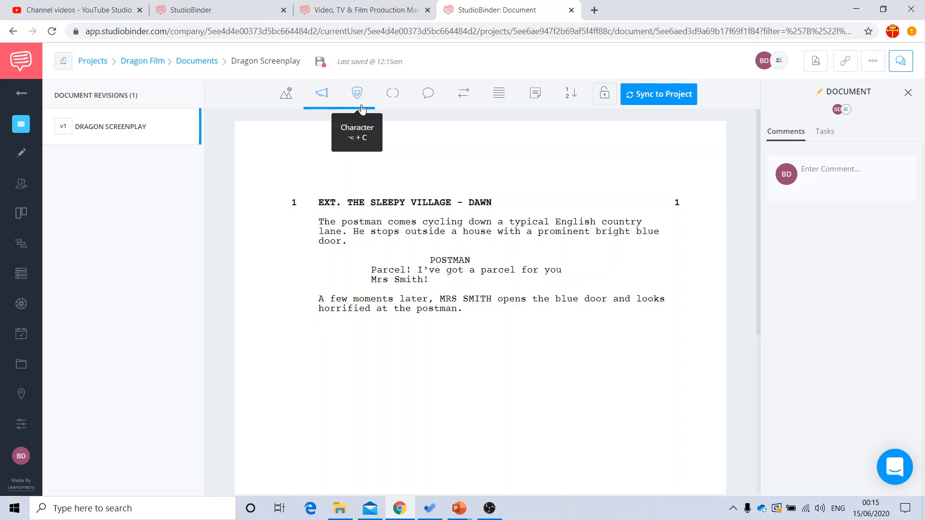
{"action": "left_click", "coordinate": [358, 96]}
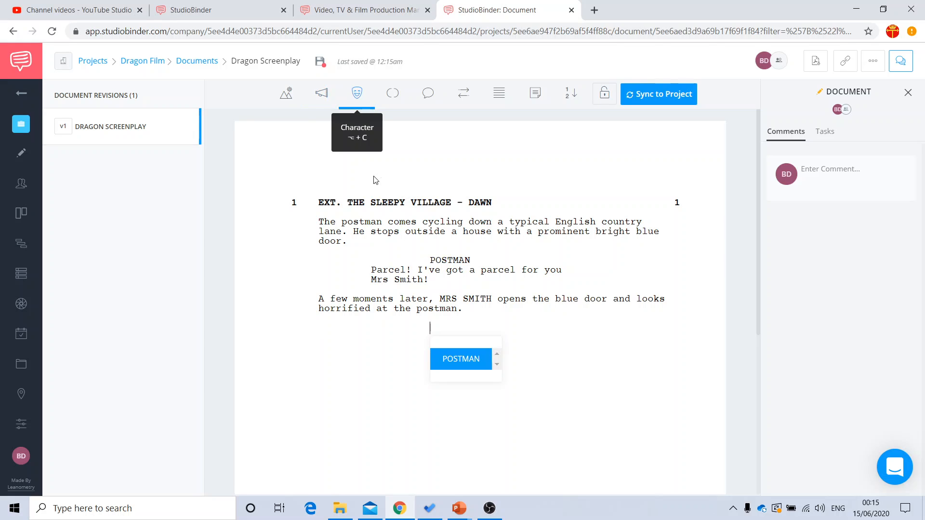
{"action": "left_click", "coordinate": [466, 360]}
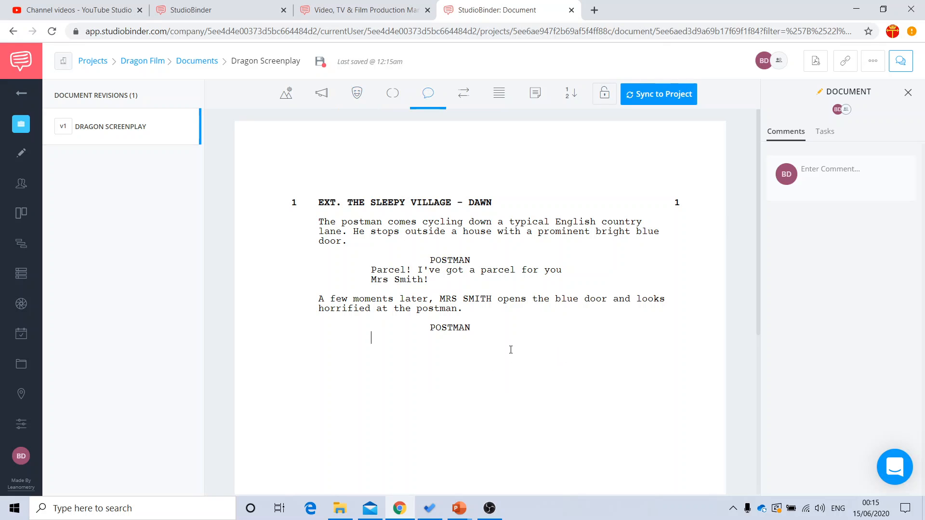
{"action": "type", "text": "Hello - are you okay?"}
Step: Add the character MRS SMITH below the POSTMAN's dialogue with the parenthetical "Looking straight into the postman's eyes"
{"action": "key", "text": "Return"}
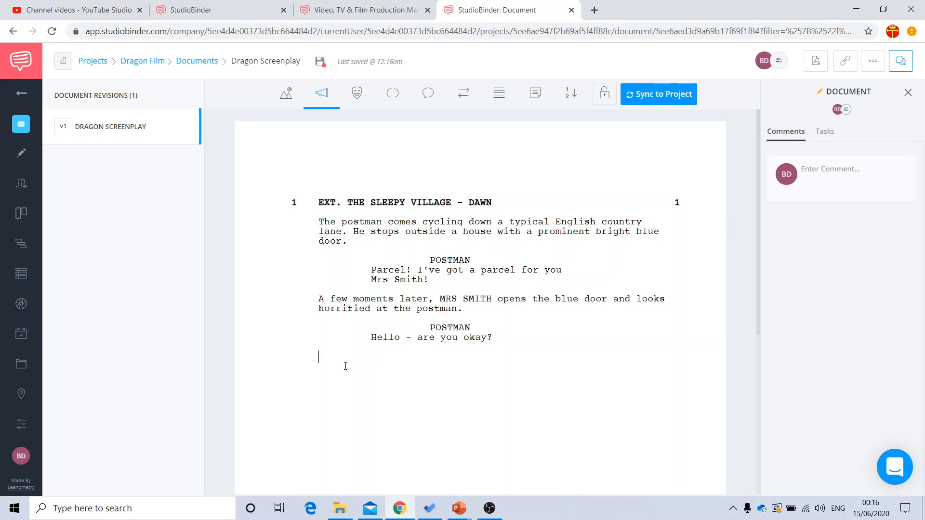
{"action": "left_click", "coordinate": [357, 94]}
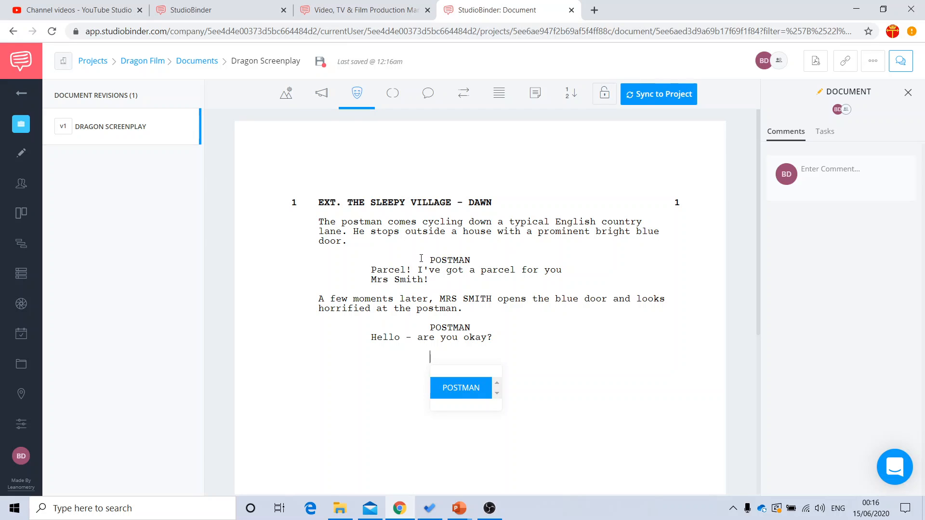
{"action": "type", "text": "MRS SMITH"}
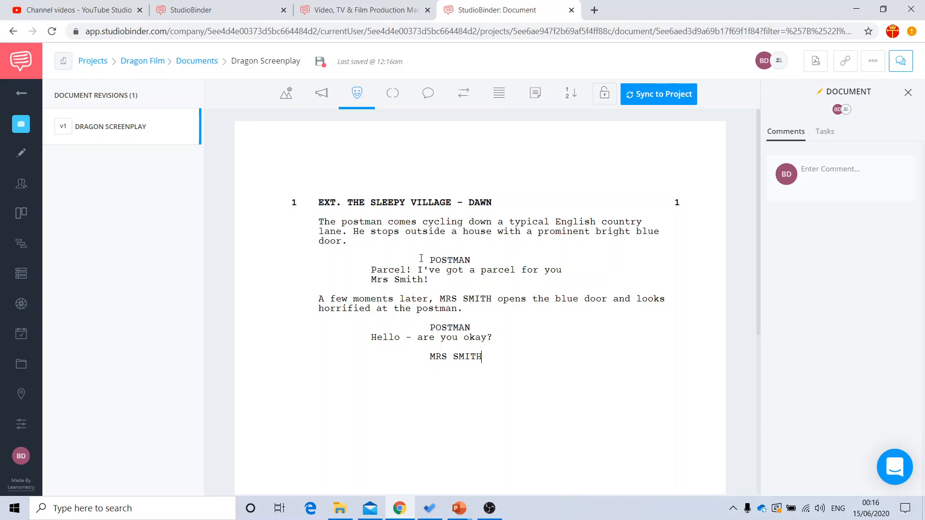
{"action": "key", "text": "Return"}
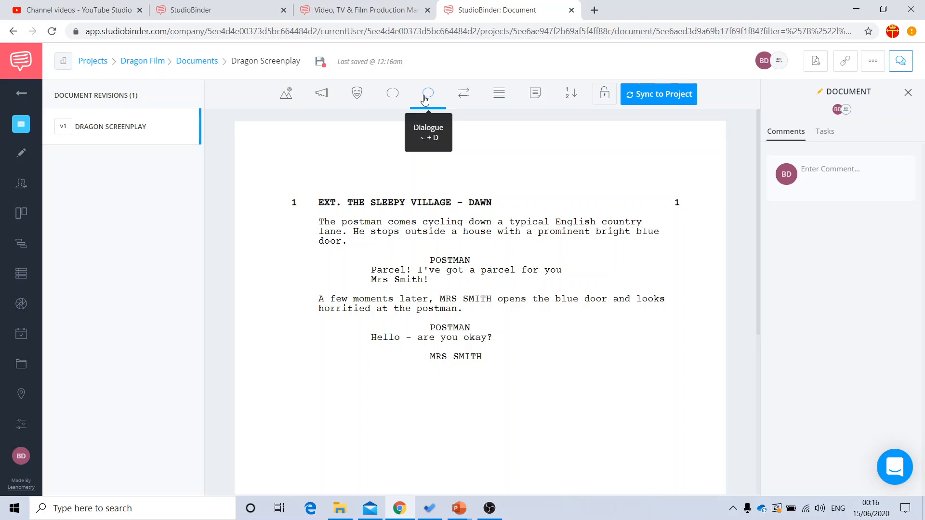
{"action": "left_click", "coordinate": [388, 97]}
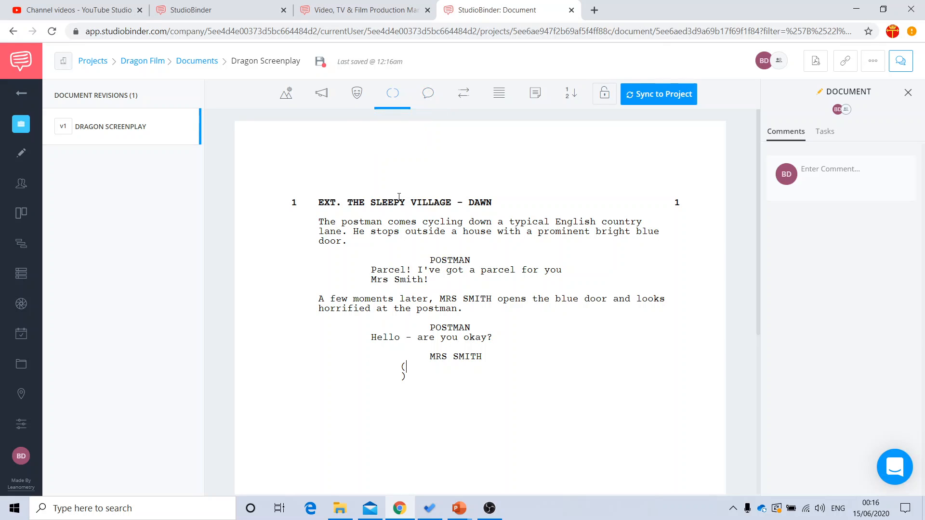
{"action": "type", "text": "Looking straigh"}
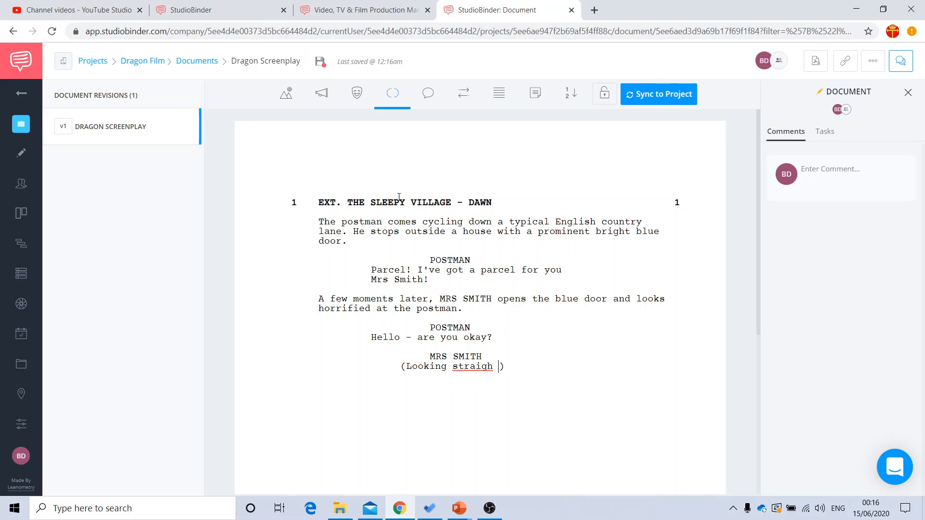
{"action": "key", "text": "BackSpace"}
{"action": "type", "text": "t into the postman's eyes"}
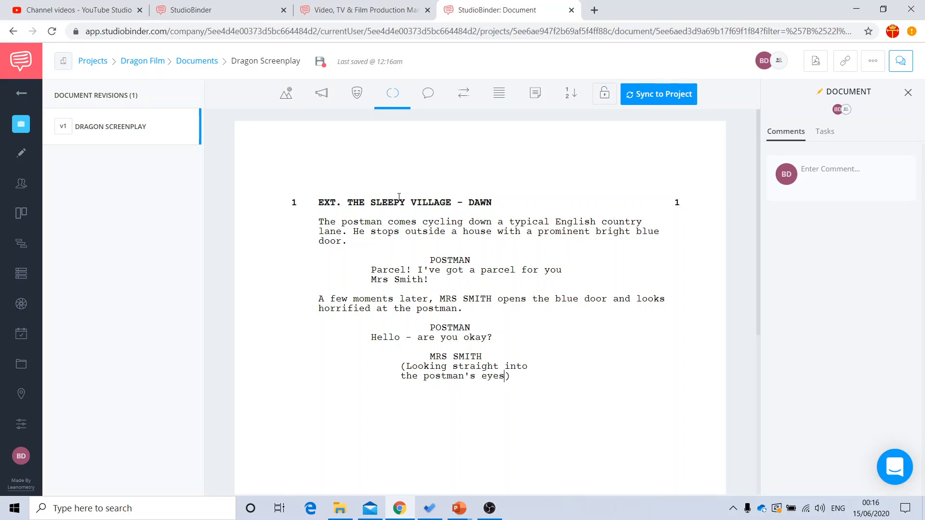
Step: Add the dialogue "I didn't order no parcel." below MRS SMITH's parenthetical
{"action": "key", "text": "Return"}
{"action": "type", "text": "I didn't ored"}
{"action": "key", "text": "BackSpace"}
{"action": "key", "text": "BackSpace"}
{"action": "type", "text": "der no"}
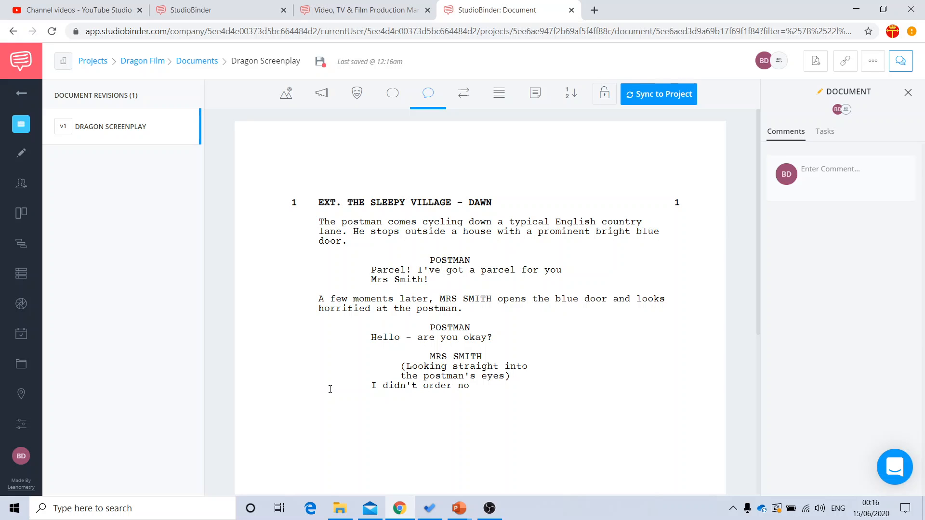
{"action": "type", "text": " parcel."}
{"action": "key", "text": "Return"}
Step: Add a POSTMAN reply below with the dialogue "Well, maybe it's a present."
{"action": "left_click", "coordinate": [358, 92]}
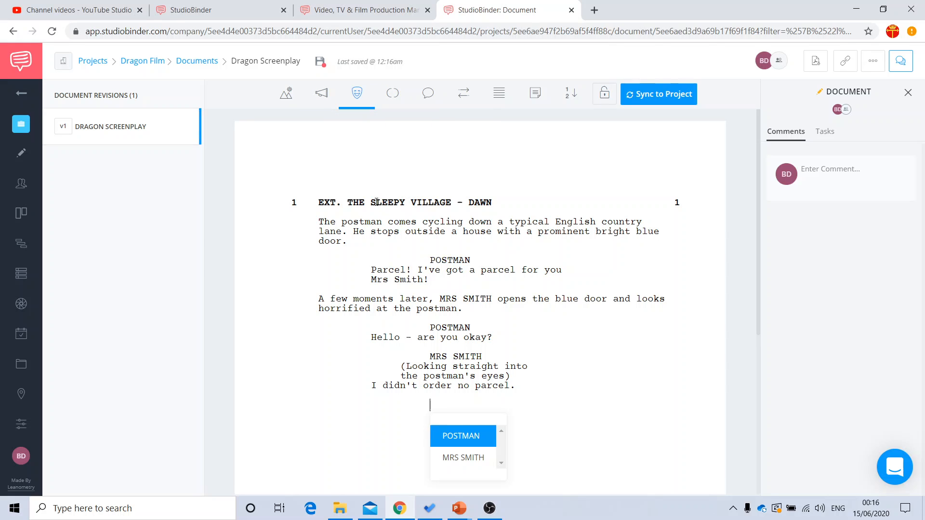
{"action": "left_click", "coordinate": [454, 437]}
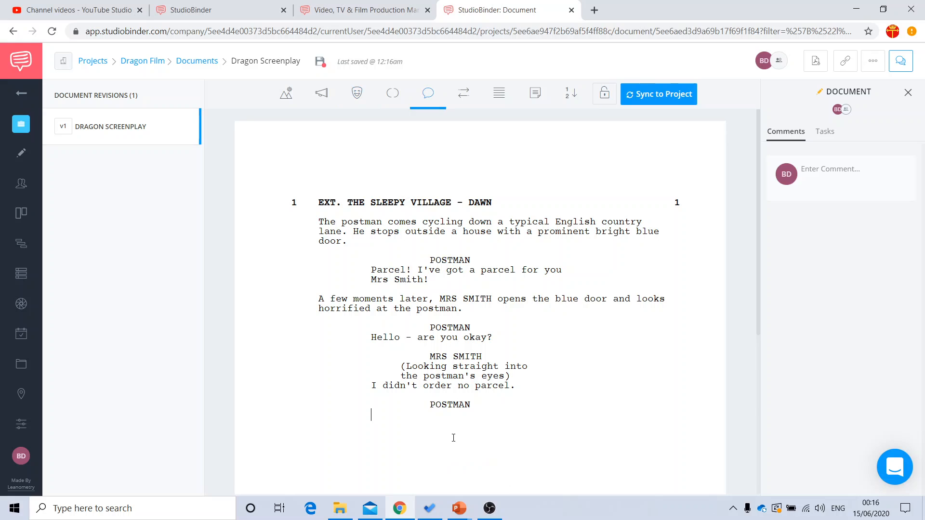
{"action": "type", "text": "Well, maybe it's a present"}
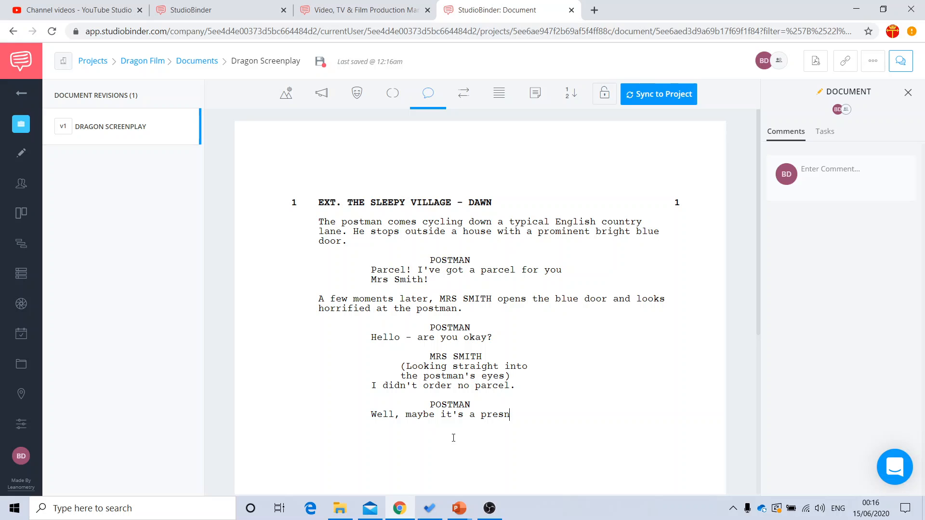
{"action": "type", "text": "."}
{"action": "key", "text": "Return"}
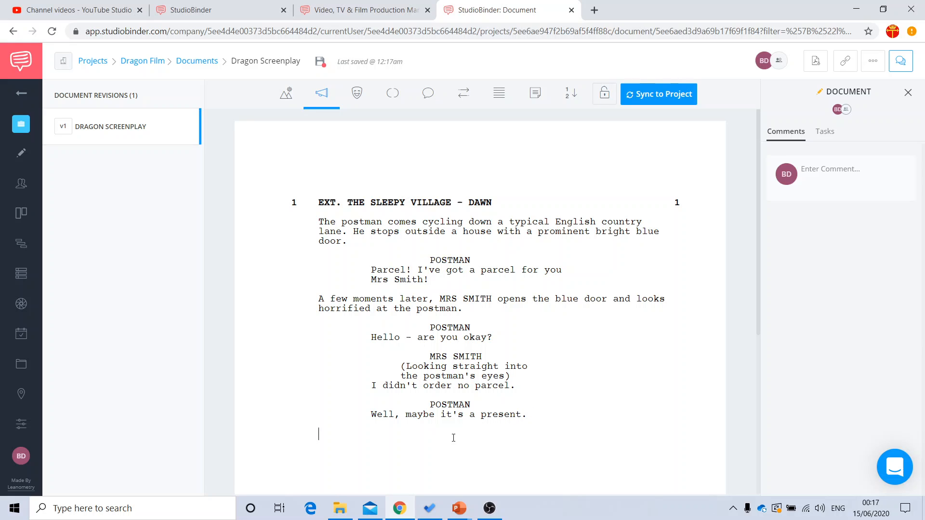
Step: Add a second MRS SMITH speech below with the dialogue "I don't get no presents."
{"action": "left_click", "coordinate": [360, 99]}
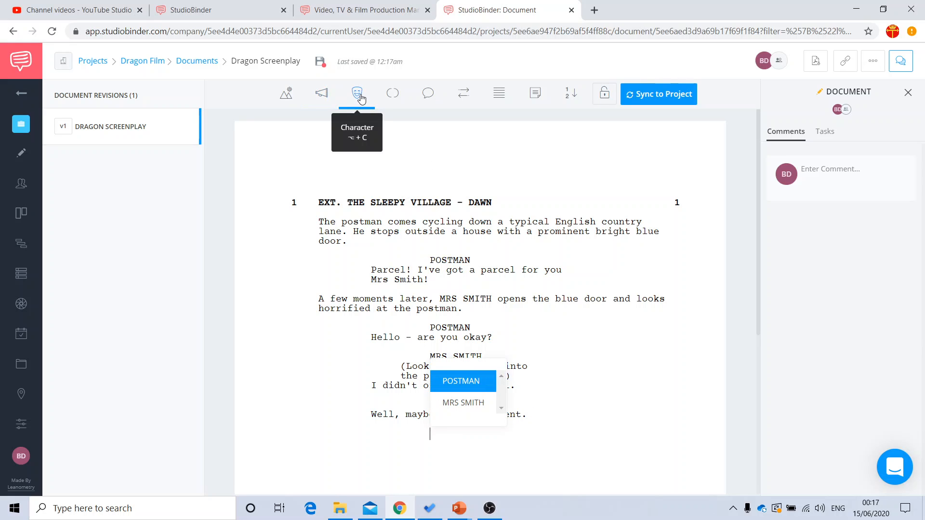
{"action": "left_click", "coordinate": [450, 404]}
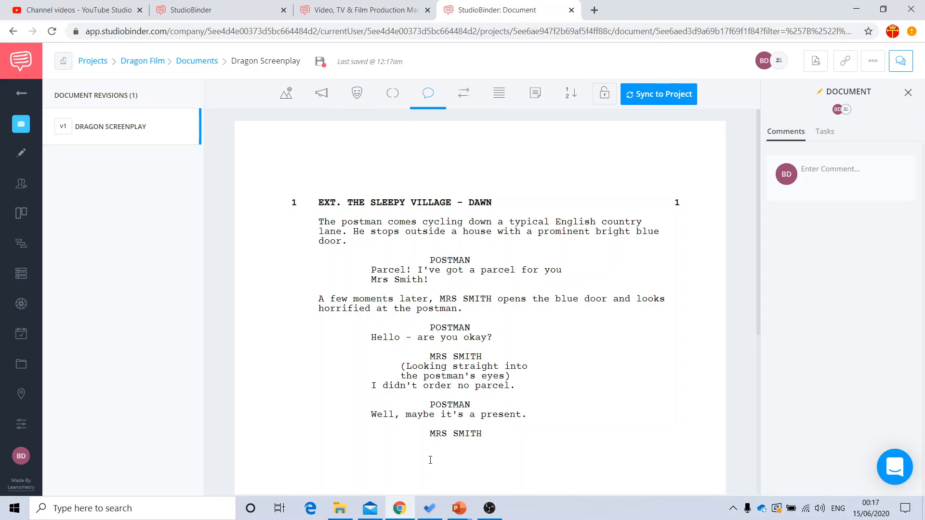
{"action": "type", "text": "I don't get no presents."}
{"action": "key", "text": "Return"}
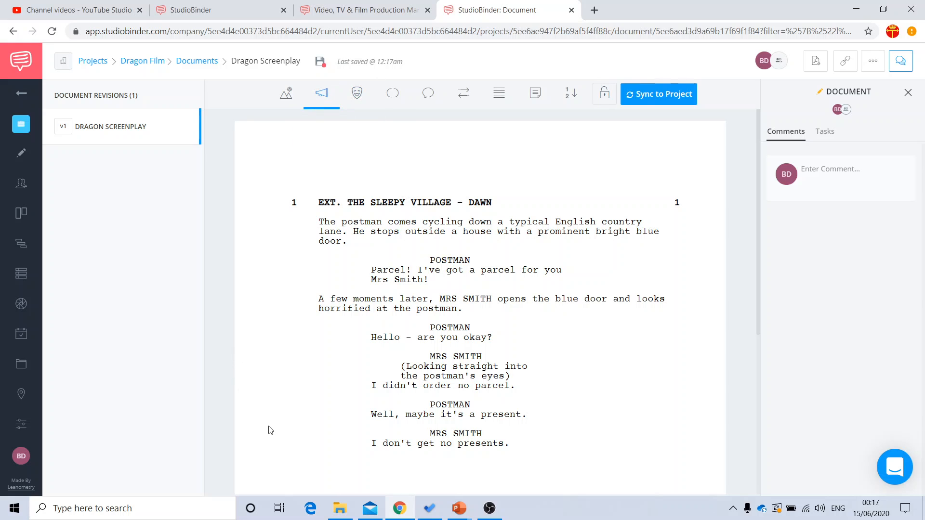
Step: Add the action text "MRS SMITH slams the door in the postman's face. The postman, looking confused, turns and gets back onto his bike."
{"action": "type", "text": "MRS SMITH slams the door in the postmans'"}
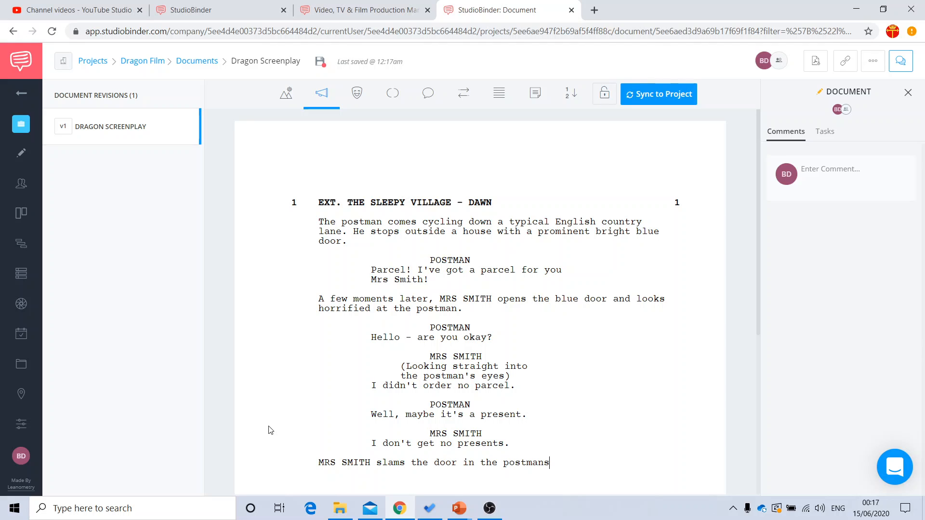
{"action": "type", "text": ". The postman"}
{"action": "key", "text": "BackSpace"}
{"action": "type", "text": ", looking confused, "}
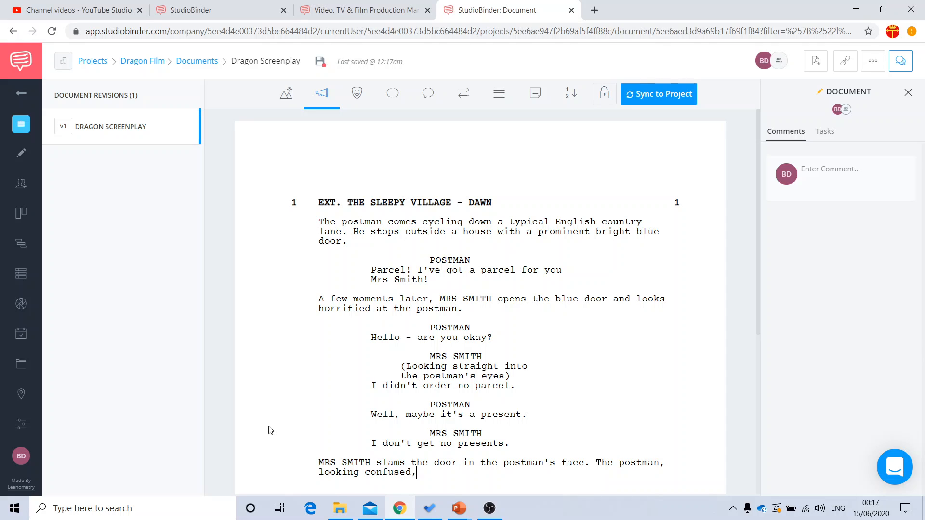
{"action": "type", "text": "turns and gets back on"}
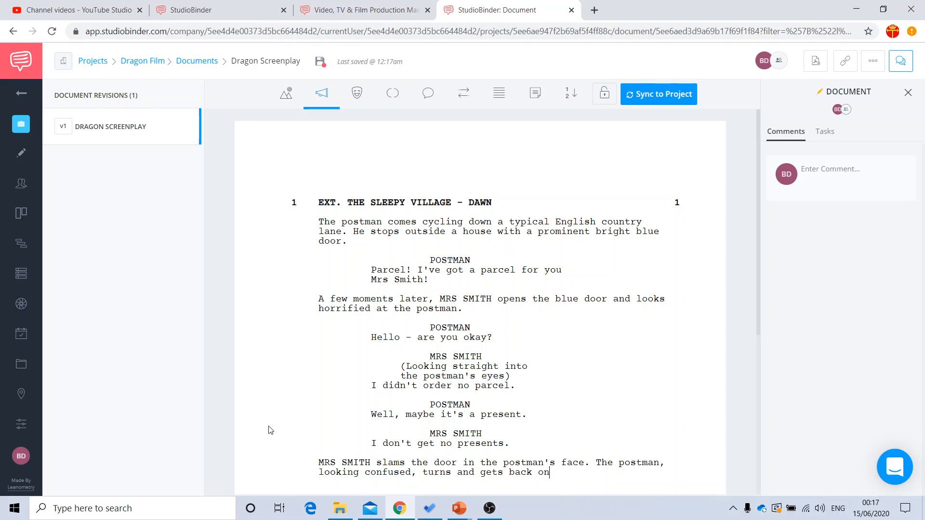
{"action": "type", "text": "to his bike. He pl"}
Step: Continue the action paragraph with "He looks to the parcel before placing it outside her door."
{"action": "type", "text": "a"}
{"action": "key", "text": "BackSpace"}
{"action": "key", "text": "BackSpace"}
{"action": "key", "text": "BackSpace"}
{"action": "type", "text": "l"}
{"action": "key", "text": "BackSpace"}
{"action": "type", "text": "looks to the parcel "}
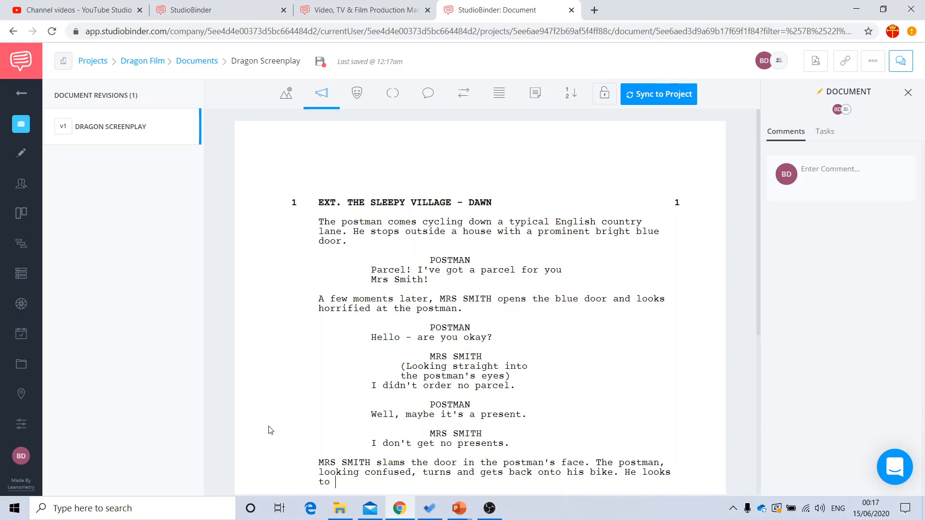
{"action": "type", "text": ","}
{"action": "key", "text": "BackSpace"}
{"action": "key", "text": "BackSpace"}
{"action": "type", "text": "before placing it "}
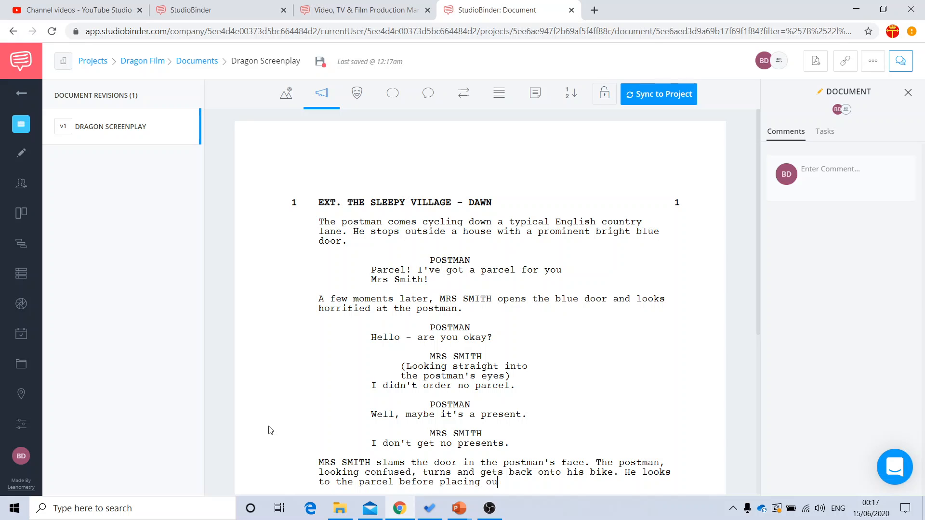
{"action": "type", "text": "outside her door. He"}
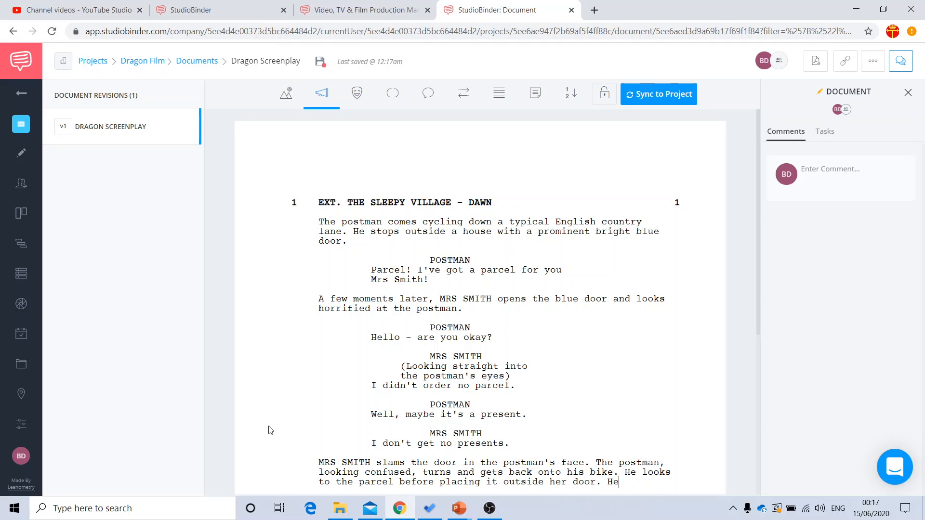
Step: End the action paragraph with the sentence "He cycles off." and start a new line below it
{"action": "type", "text": " ycles"}
{"action": "key", "text": "BackSpace"}
{"action": "key", "text": "BackSpace"}
{"action": "key", "text": "BackSpace"}
{"action": "key", "text": "BackSpace"}
{"action": "key", "text": "BackSpace"}
{"action": "type", "text": "cyles o"}
{"action": "key", "text": "BackSpace"}
{"action": "key", "text": "BackSpace"}
{"action": "key", "text": "BackSpace"}
{"action": "key", "text": "BackSpace"}
{"action": "key", "text": "BackSpace"}
{"action": "type", "text": "cles off."}
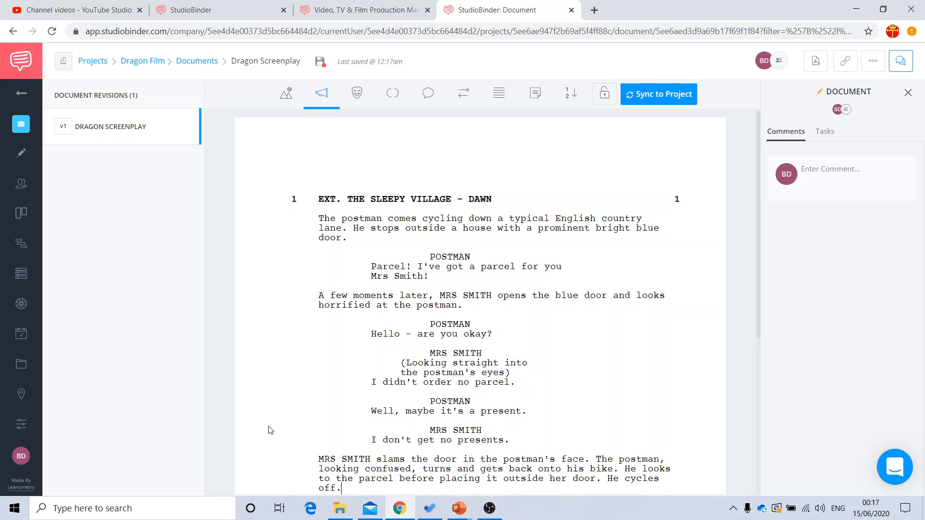
{"action": "key", "text": "Return"}
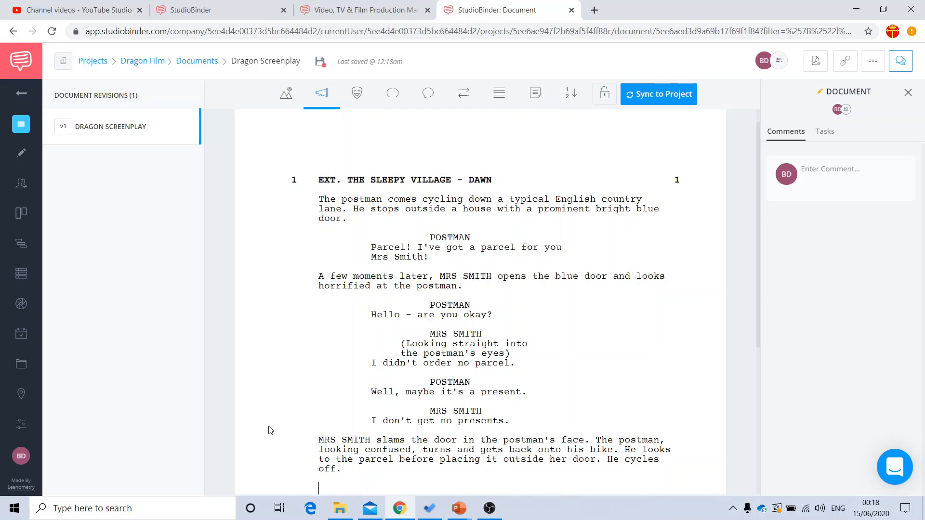
Step: Add the second scene heading "INT. MRS SMITH'S LIVING ROOM - DAWN" below the action paragraph
{"action": "left_click", "coordinate": [284, 98]}
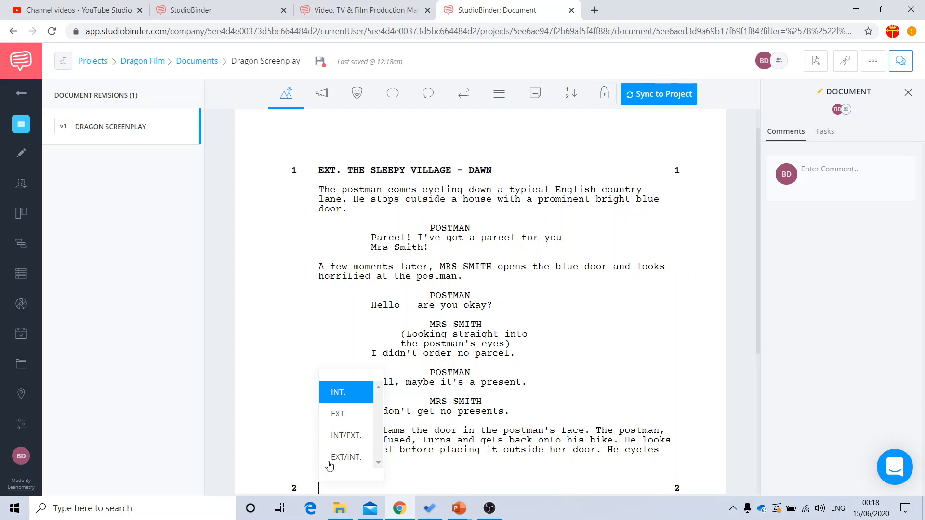
{"action": "left_click", "coordinate": [343, 394]}
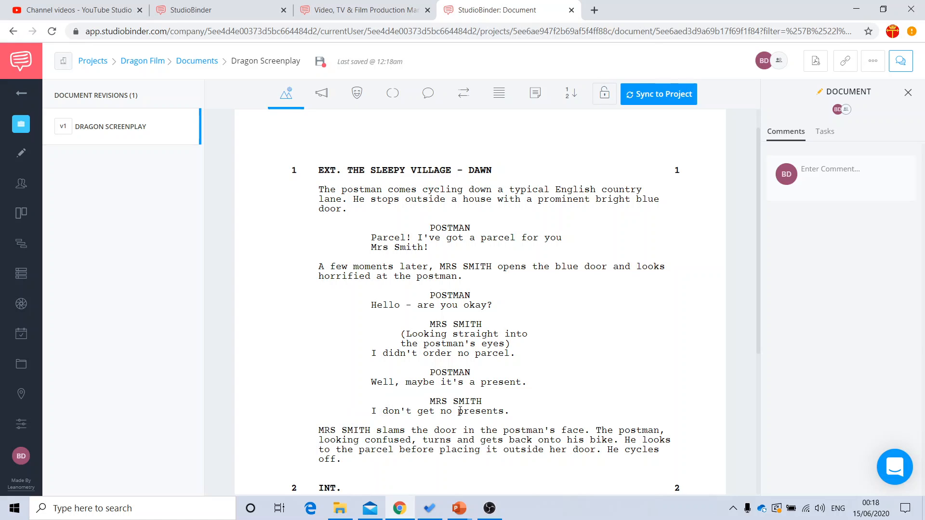
{"action": "type", "text": "MRS SMITH'S LIVING ROOM"}
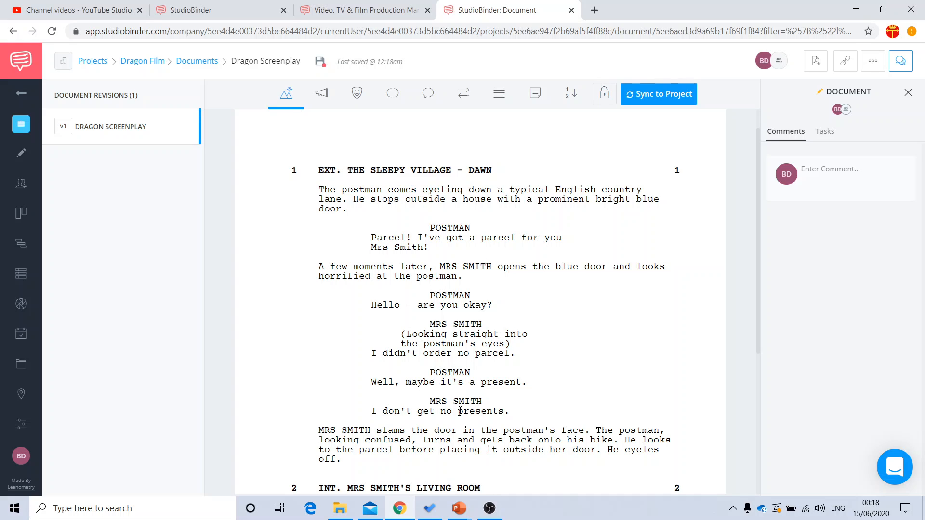
{"action": "key", "text": "BackSpace"}
{"action": "key", "text": "Tab"}
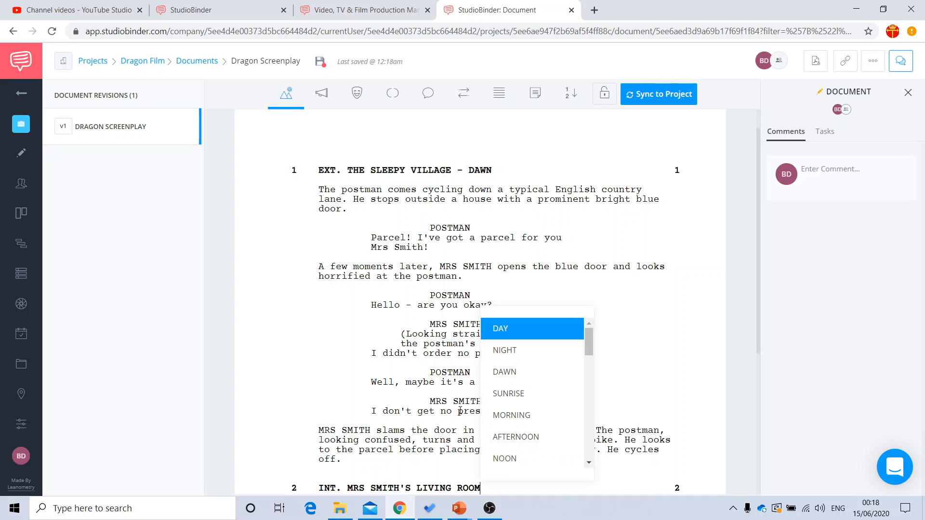
{"action": "left_click", "coordinate": [507, 372]}
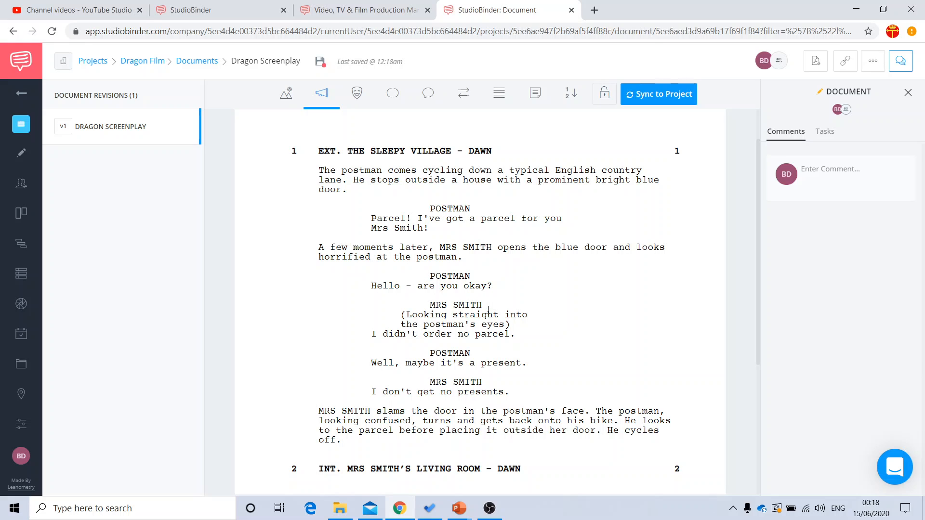
Step: Review what locking the screenplay does, and dismiss the confirmation without locking it
{"action": "left_click", "coordinate": [604, 96]}
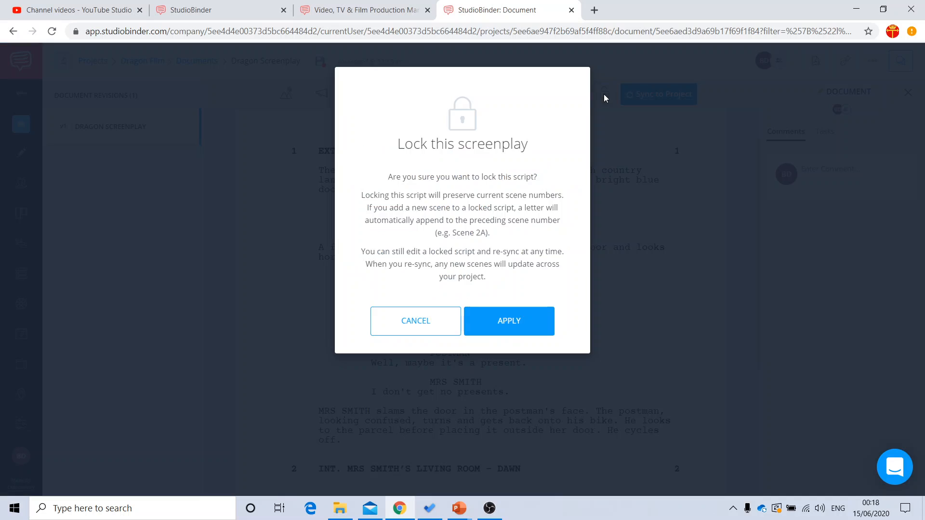
{"action": "left_click", "coordinate": [436, 317]}
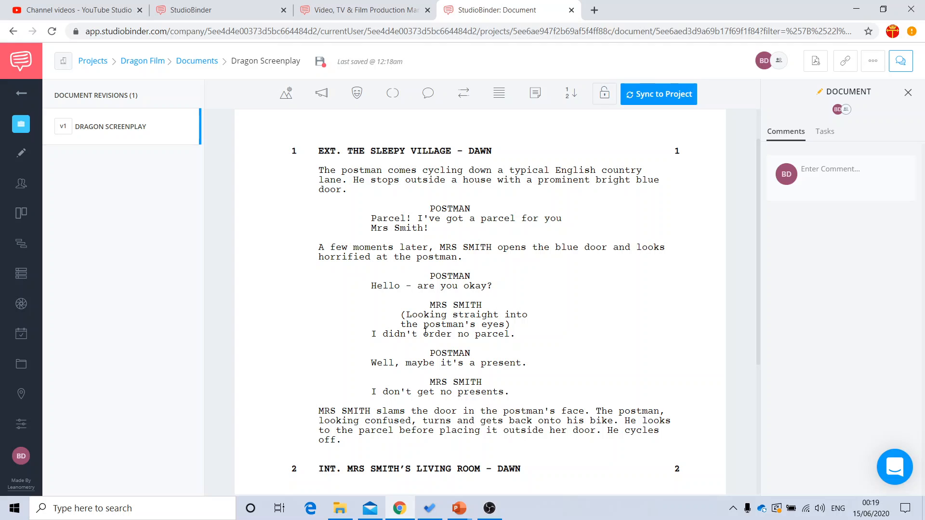
Step: Download the screenplay as a PDF without header, footer or watermark
{"action": "left_click", "coordinate": [814, 63]}
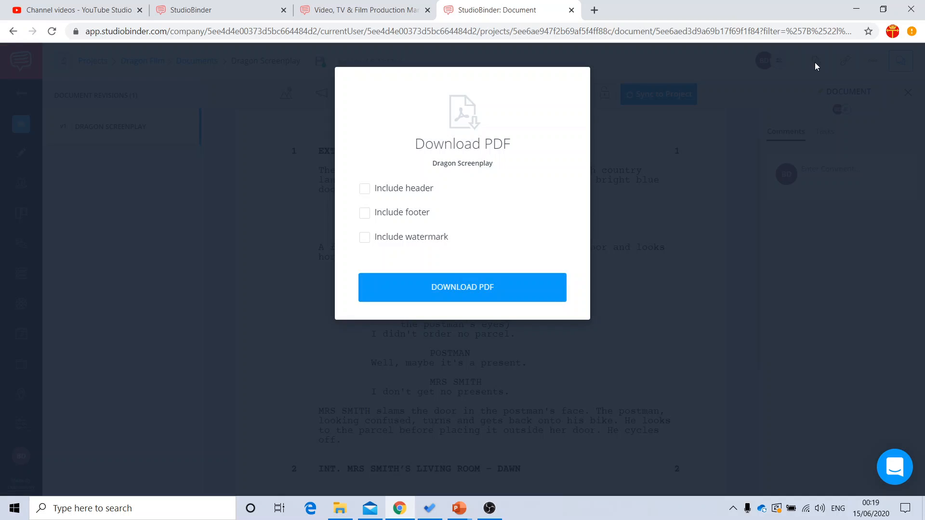
{"action": "left_click", "coordinate": [480, 288]}
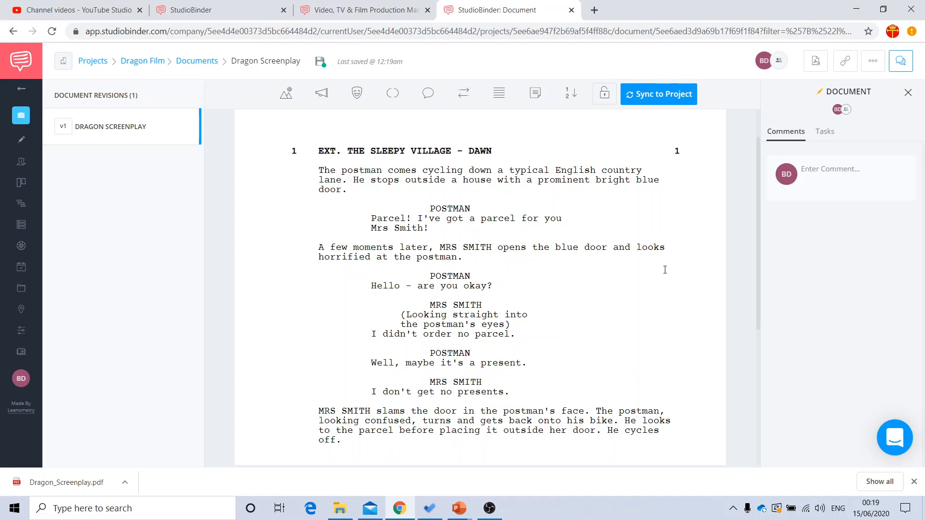
Step: Examine the document's sharing options for share links and collaborators, and close them without sharing
{"action": "left_click", "coordinate": [847, 63]}
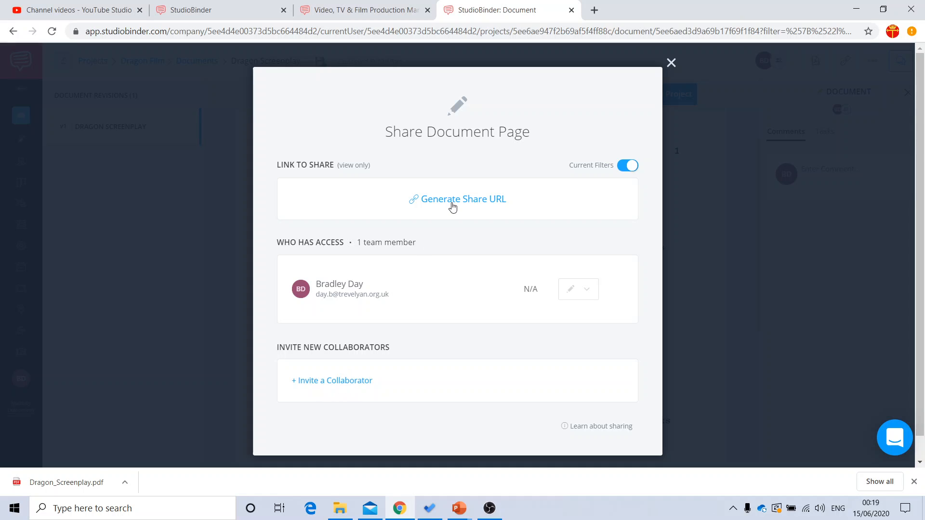
{"action": "mouse_move", "coordinate": [345, 176]}
{"action": "left_click", "coordinate": [671, 63]}
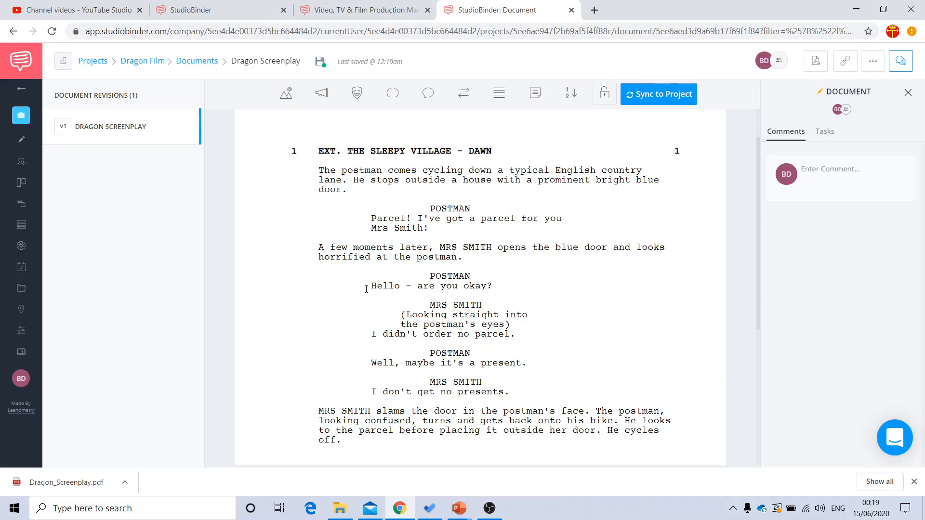